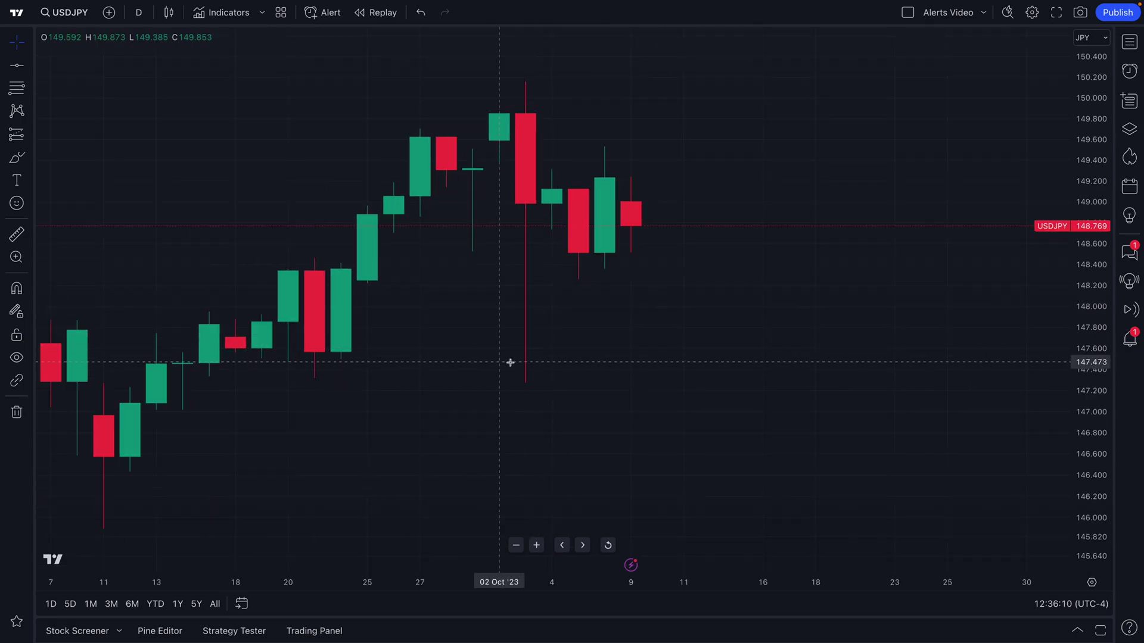
scroll(390, 358, up, 5)
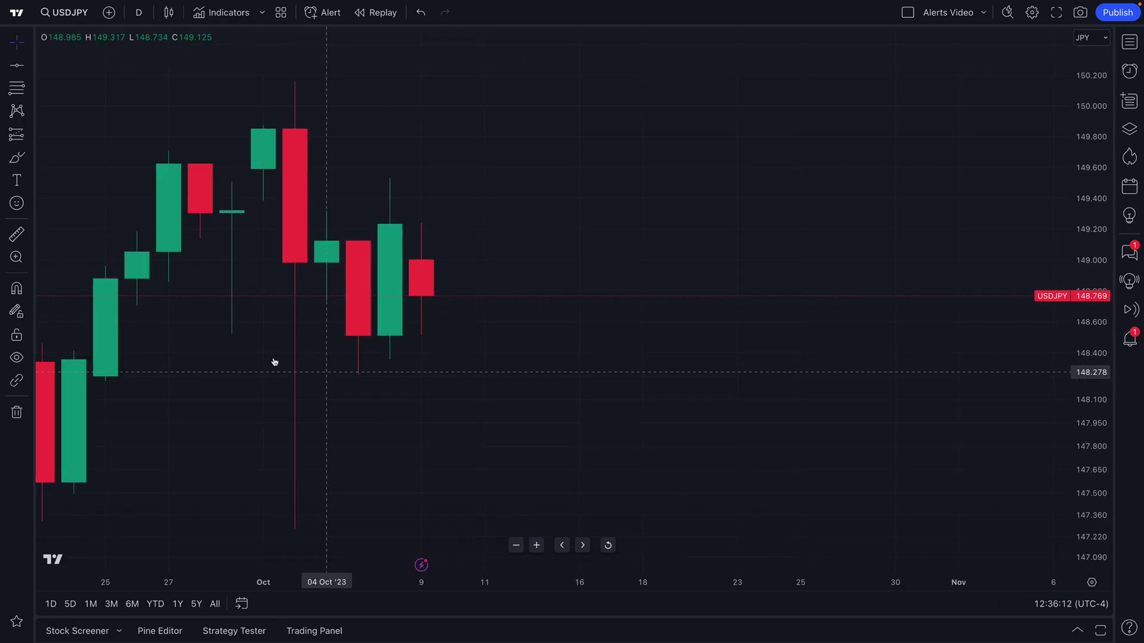
- Start a new USDJPY price alert and set its price to 150
drag(276, 363, 409, 321)
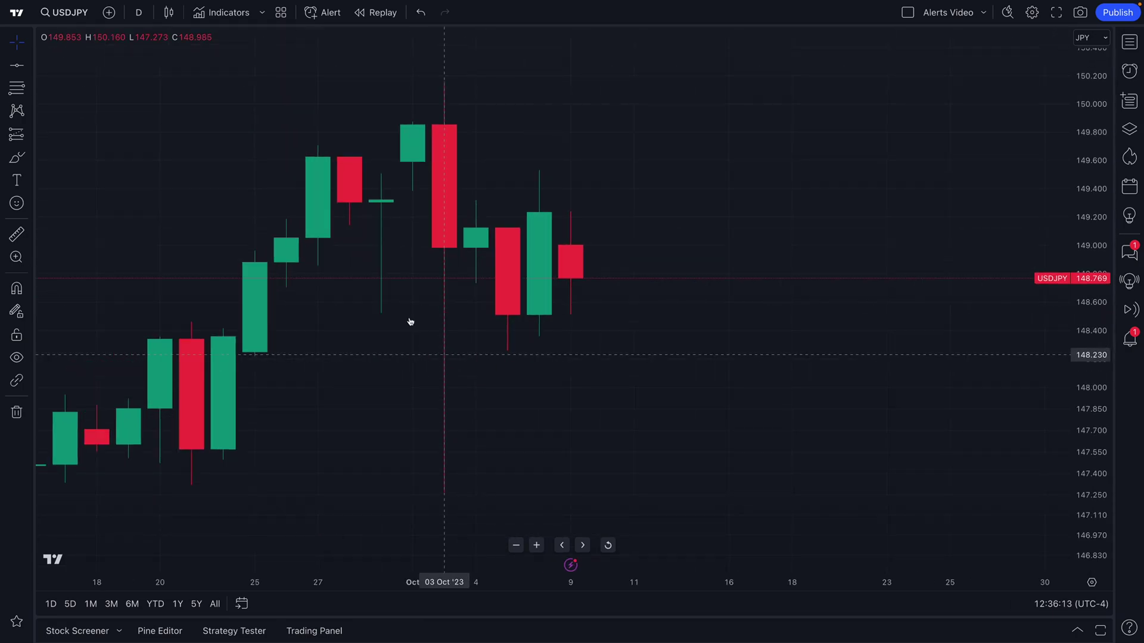
click(322, 17)
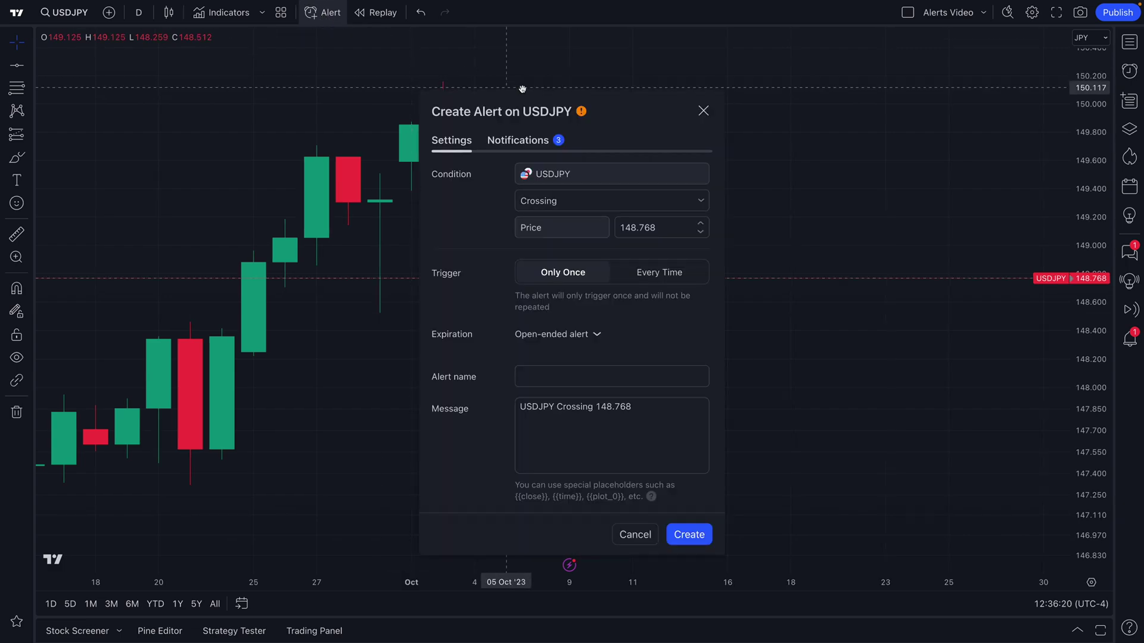
drag(600, 110, 259, 88)
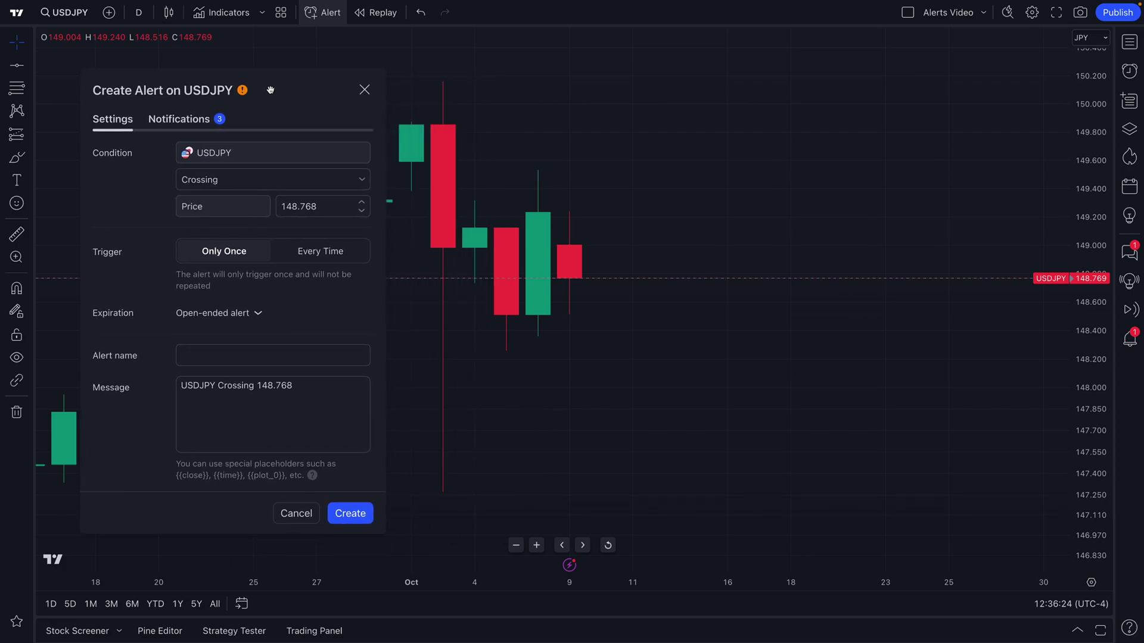
drag(507, 347, 673, 347)
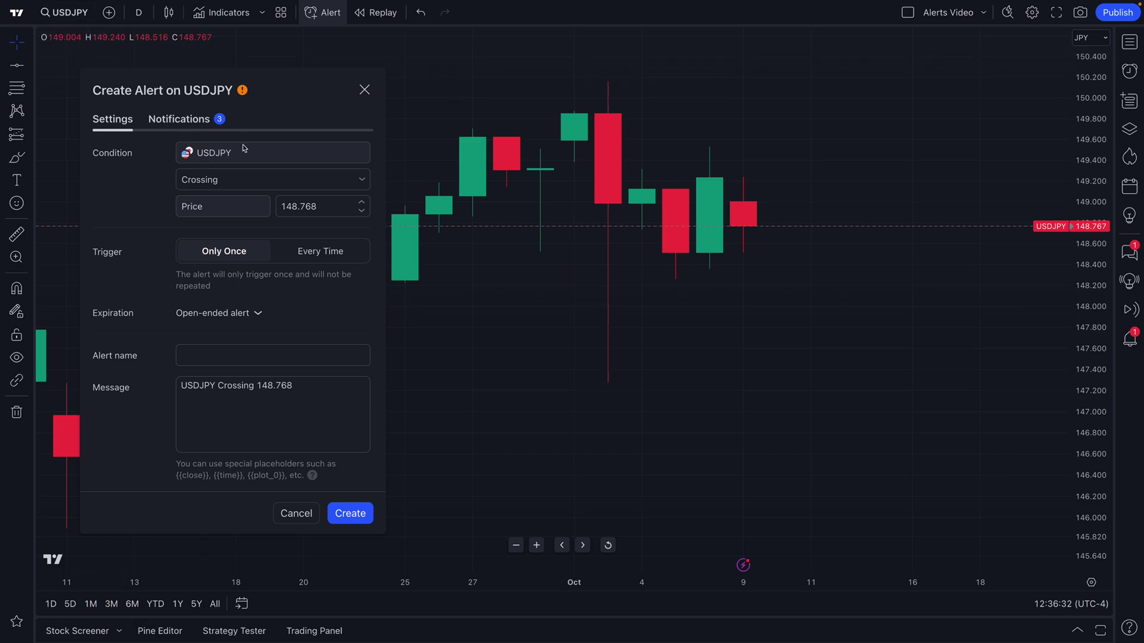
double_click(321, 208)
text(150)
- Name the alert 'USDJPY Alert Test #1'
click(213, 358)
text(USDJP)
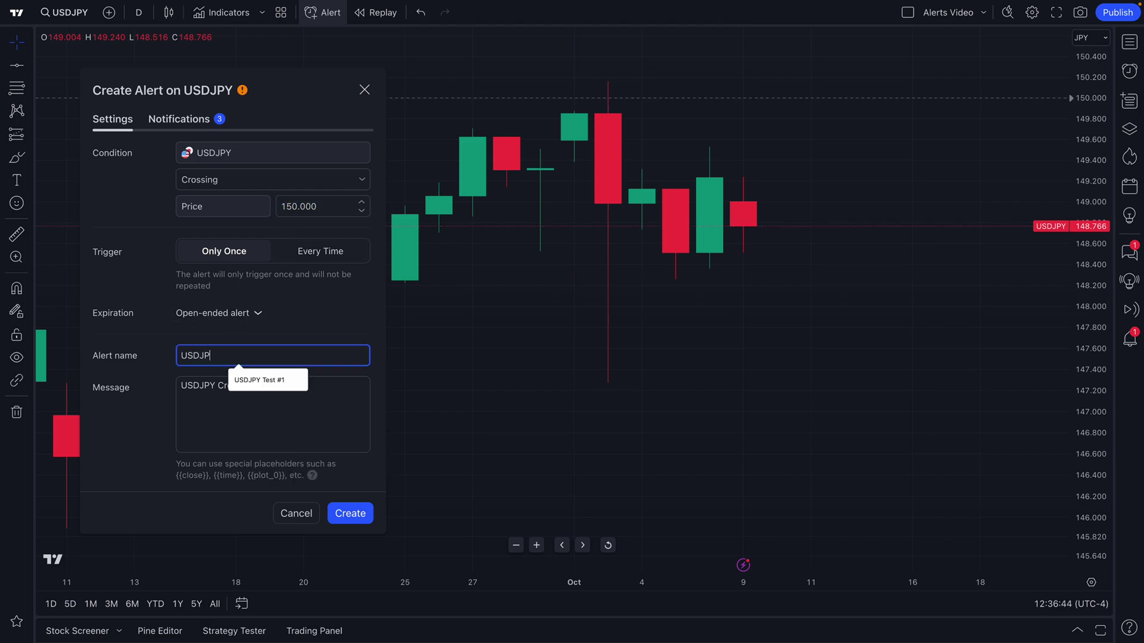
text(Y Alert Test #1)
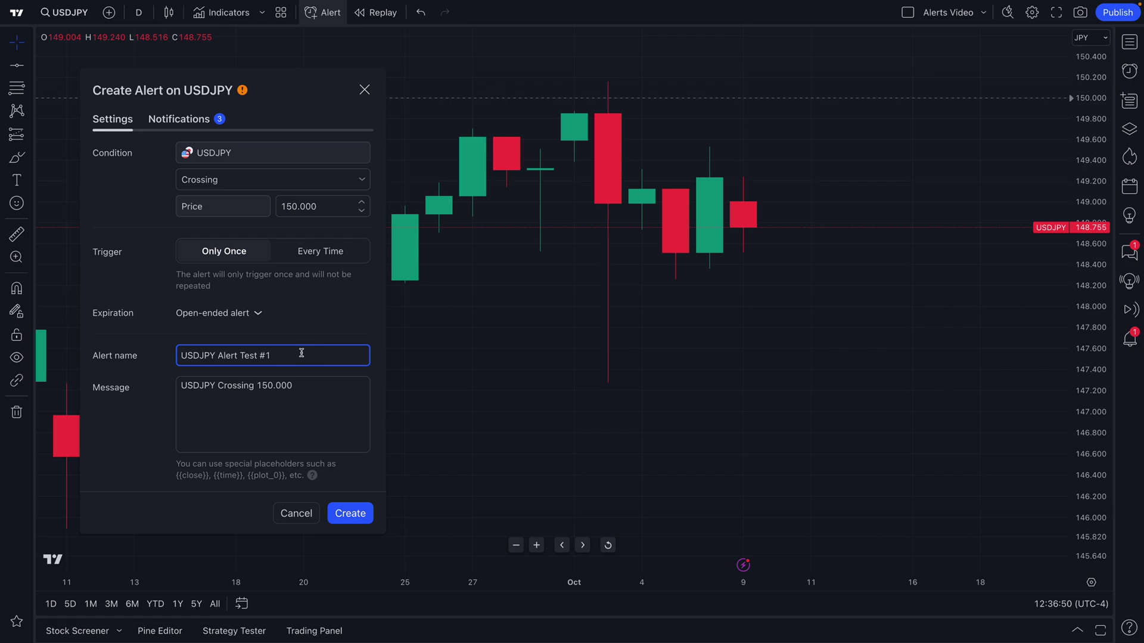
drag(302, 353, 295, 387)
click(182, 355)
- Append '- Alert Video Test' to the alert message and create the alert
click(294, 386)
drag(282, 206, 318, 208)
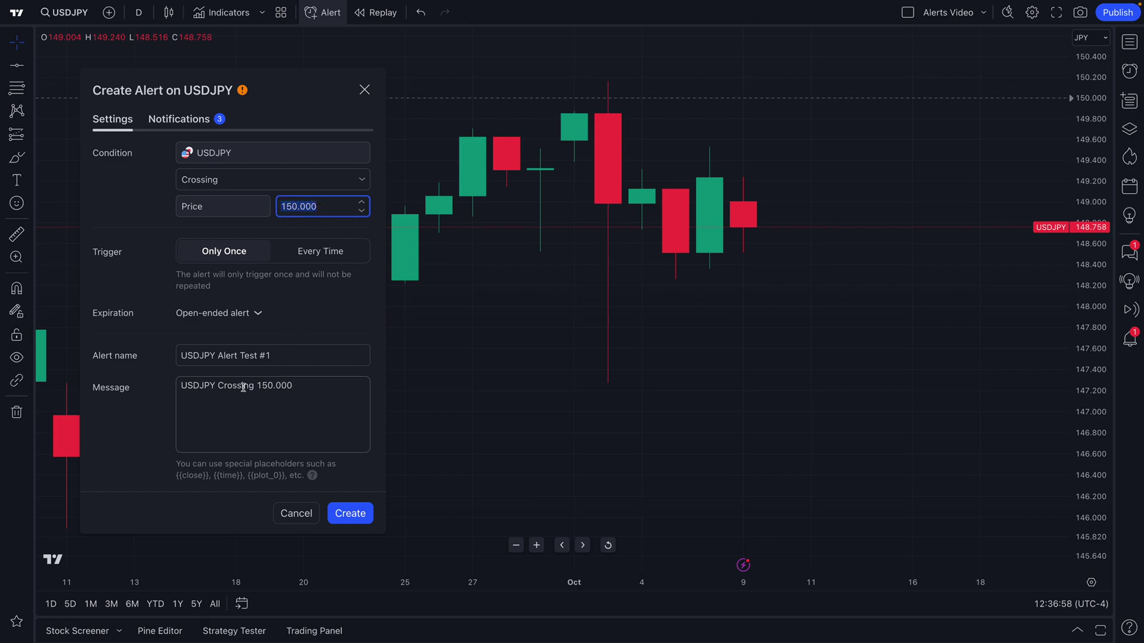
click(183, 385)
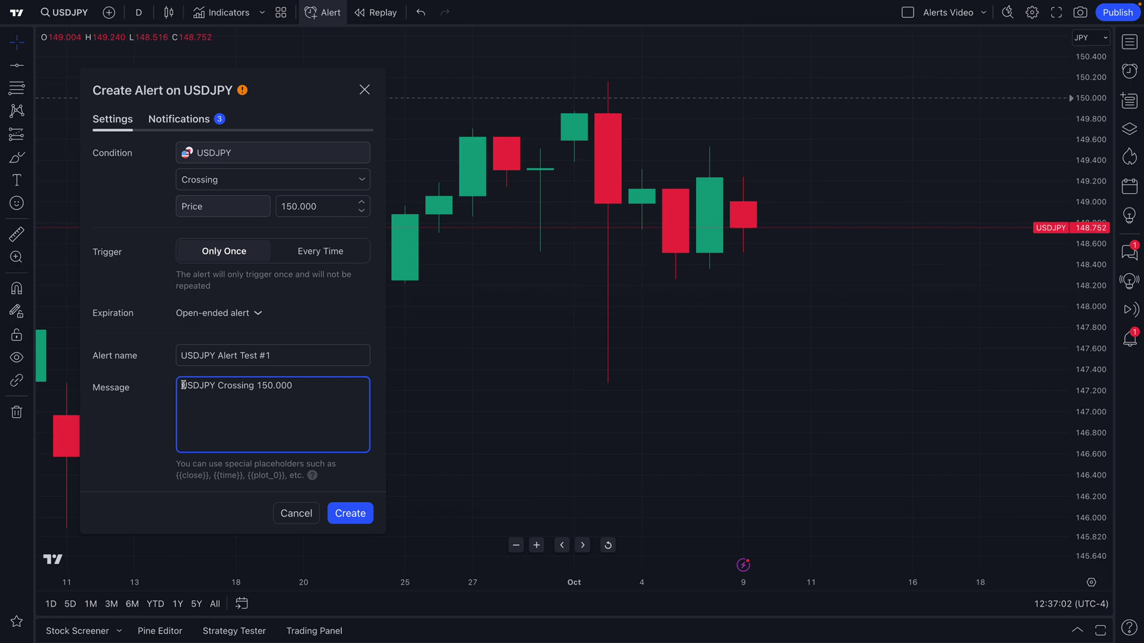
key(End)
text(- Alert Video Test)
click(388, 498)
key(Return)
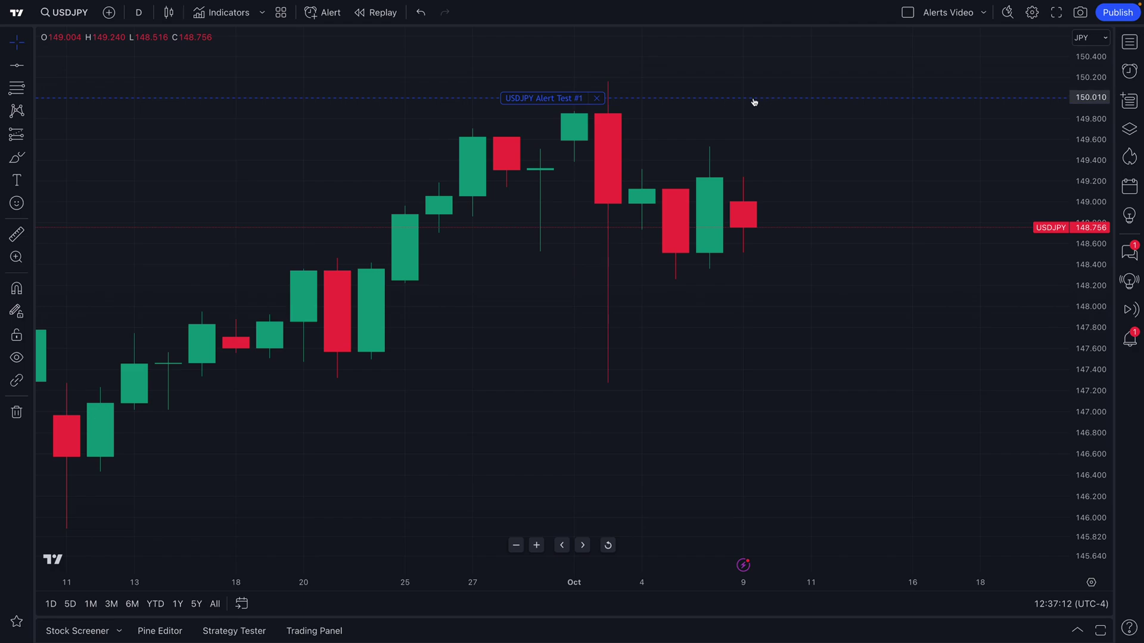
scroll(751, 102, down, 3)
drag(794, 227, 524, 256)
click(32, 162)
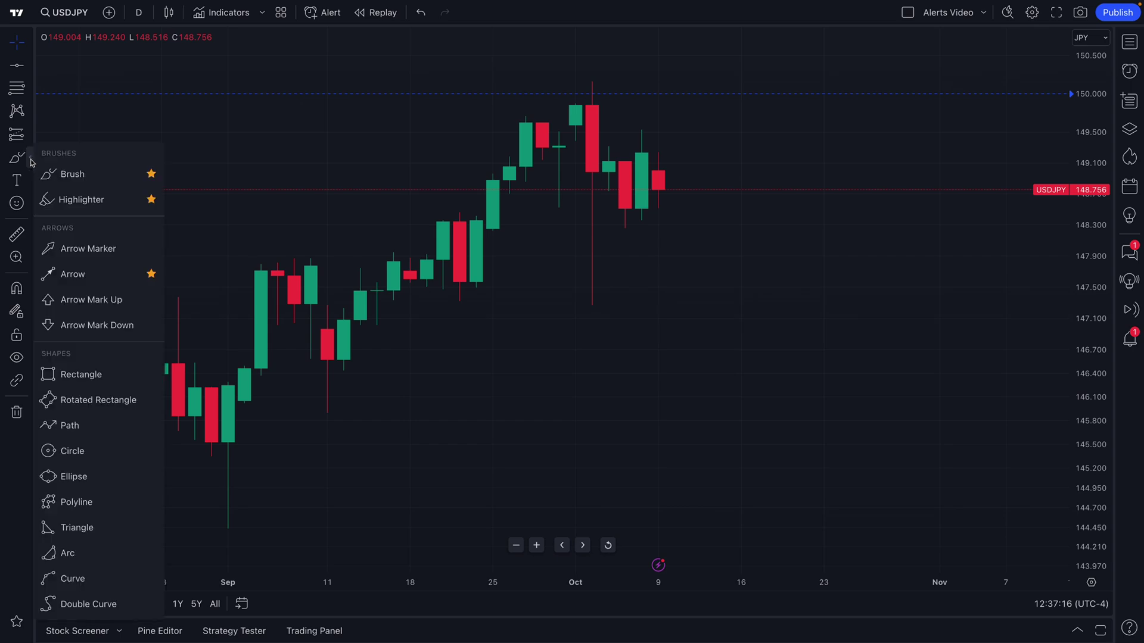
click(78, 249)
click(674, 195)
drag(675, 195, 791, 57)
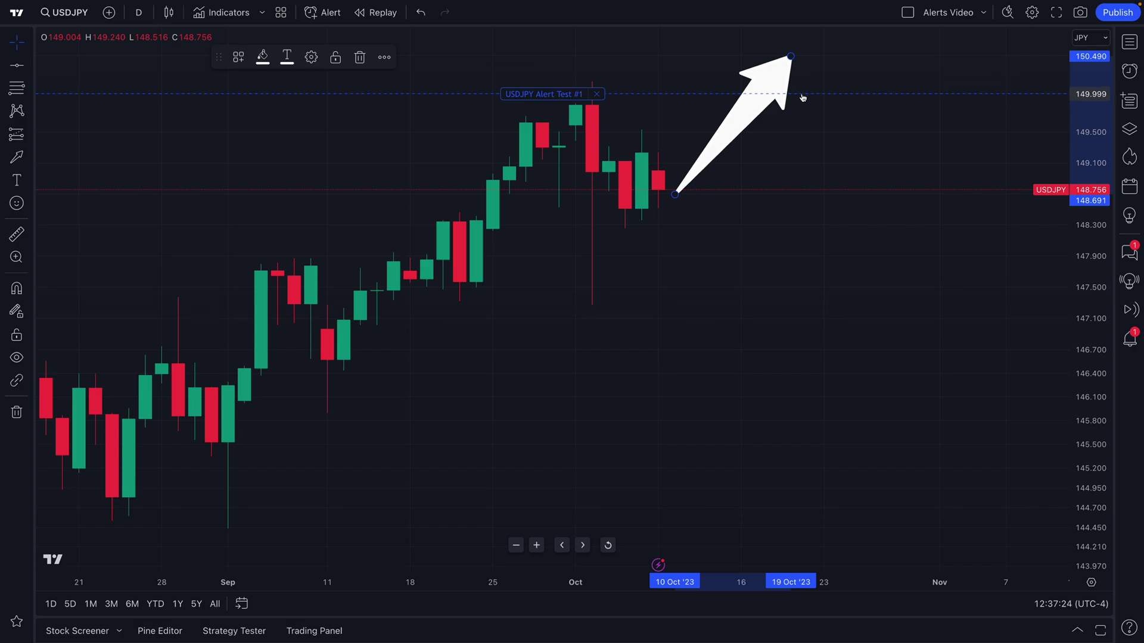
key(Delete)
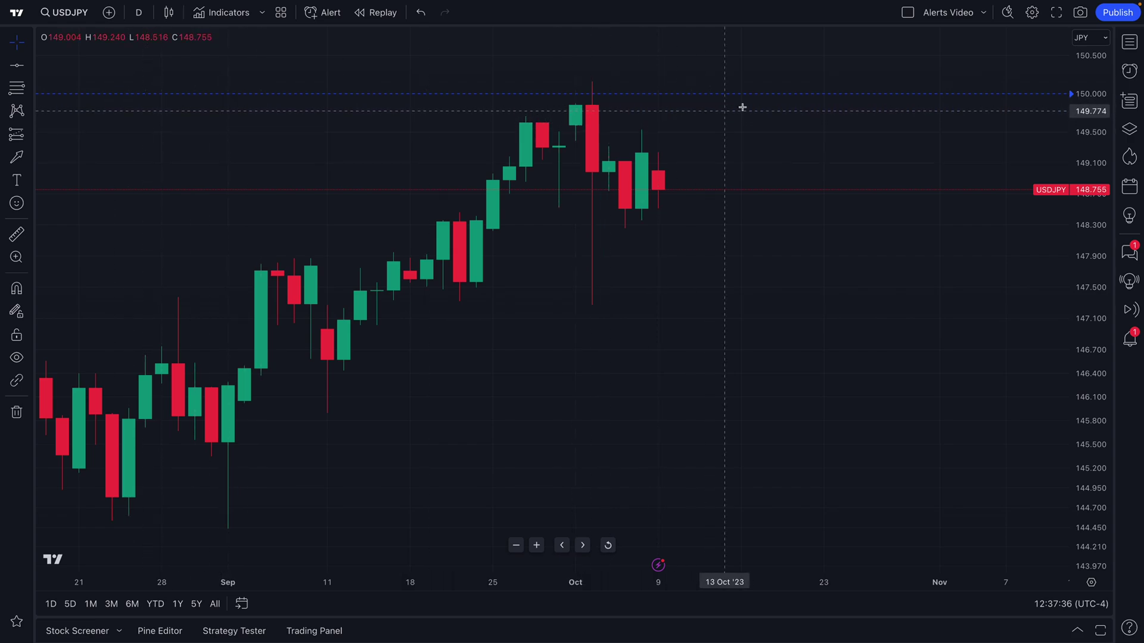
- Open a new price alert form and dismiss it without creating an alert
right_click(820, 91)
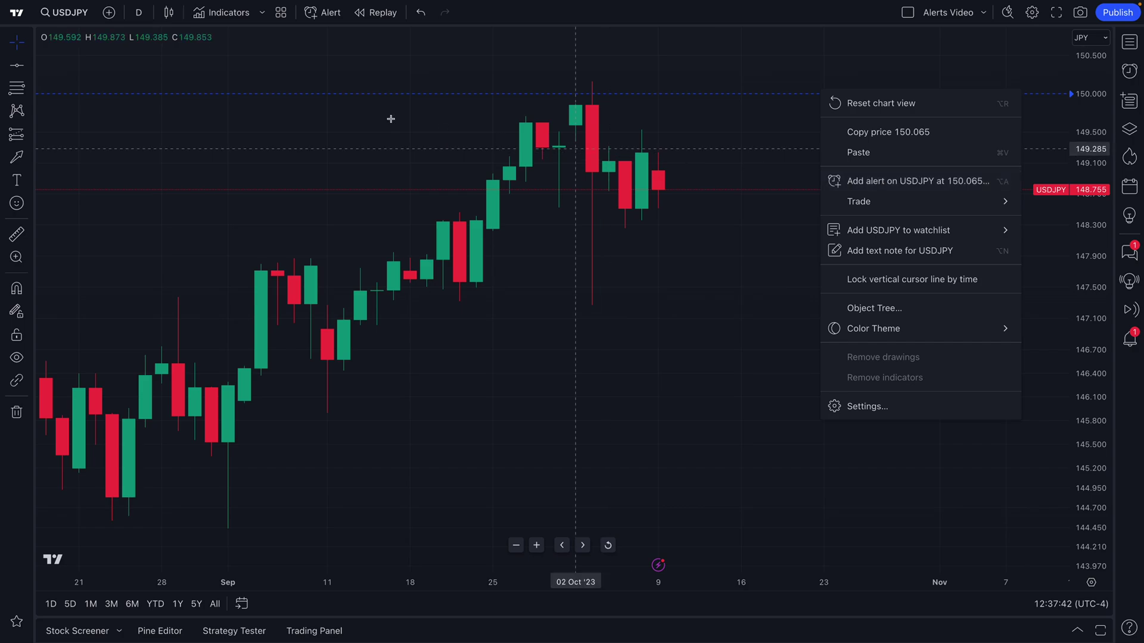
click(320, 18)
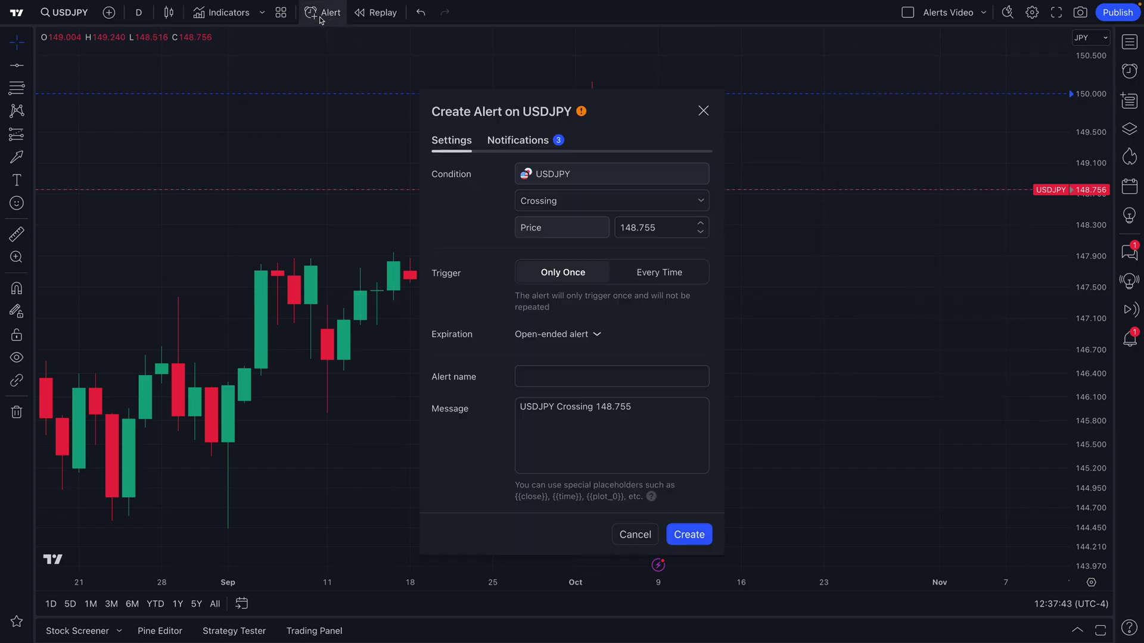
click(703, 111)
scroll(170, 162, down, 2)
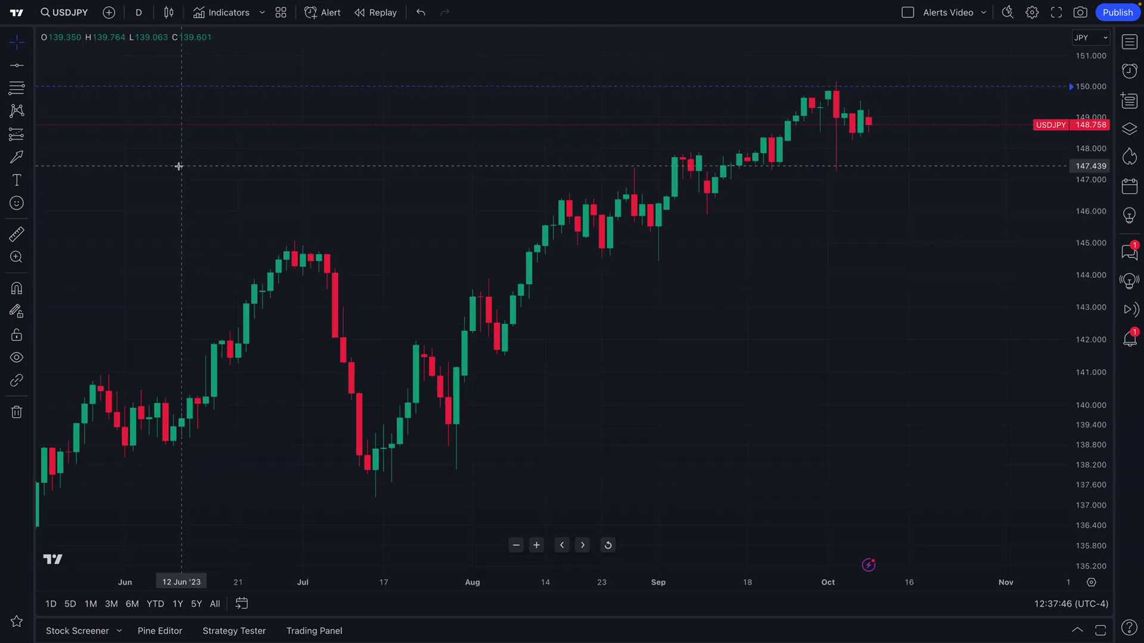
- Draw a trend line from the mid-July low at 137.409 to about 150 in mid-October
click(30, 68)
click(81, 82)
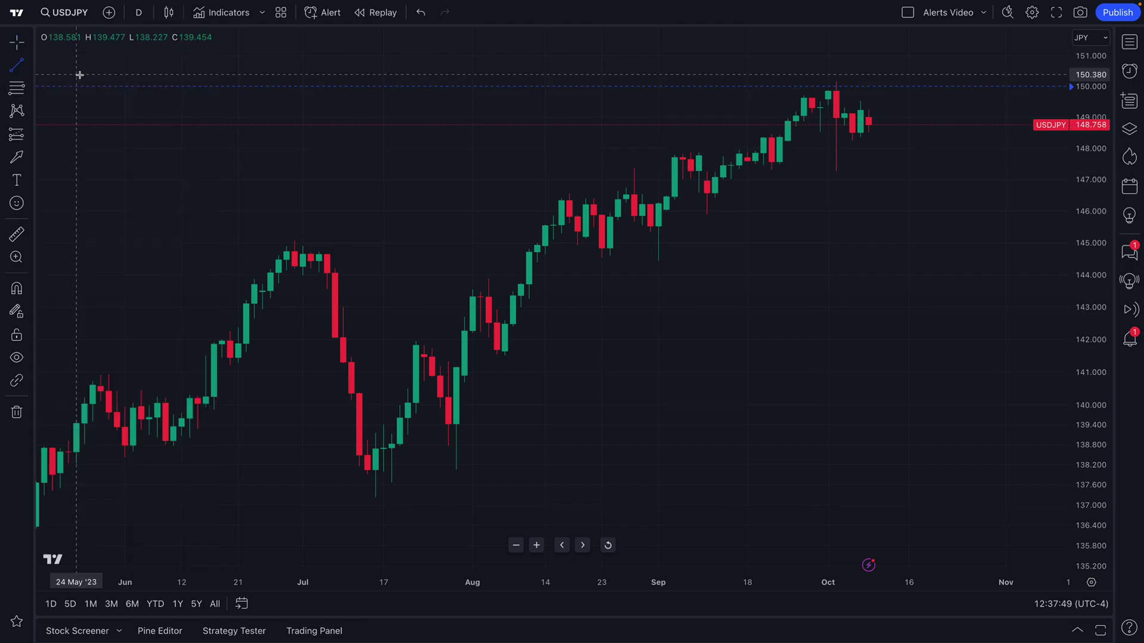
click(368, 491)
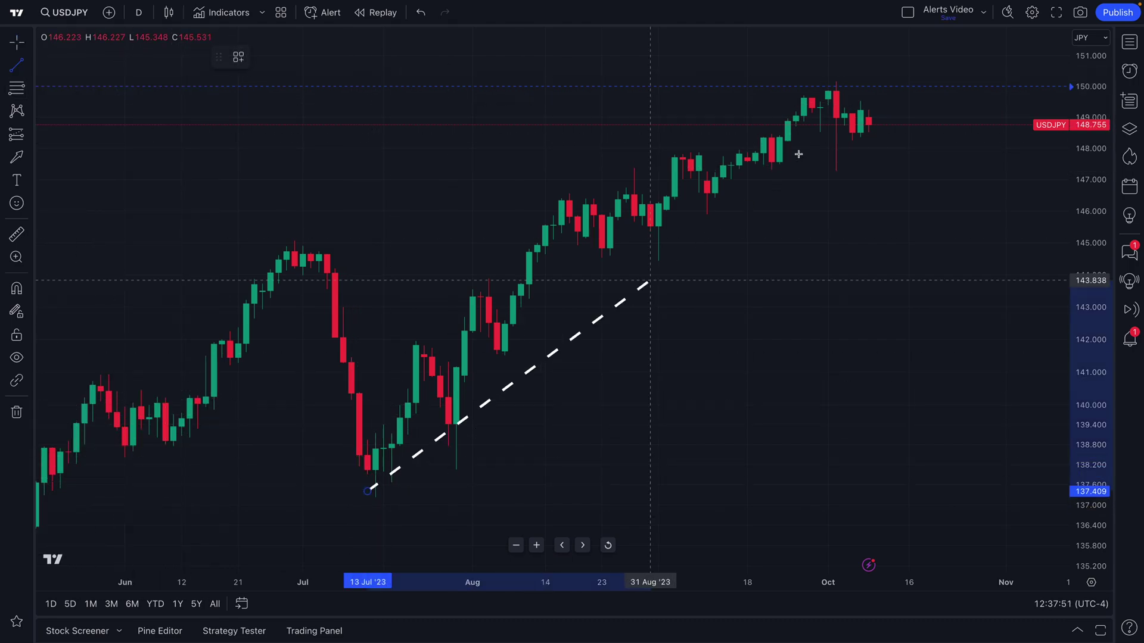
click(925, 87)
- Change the trend line's style from dashed to solid
double_click(922, 91)
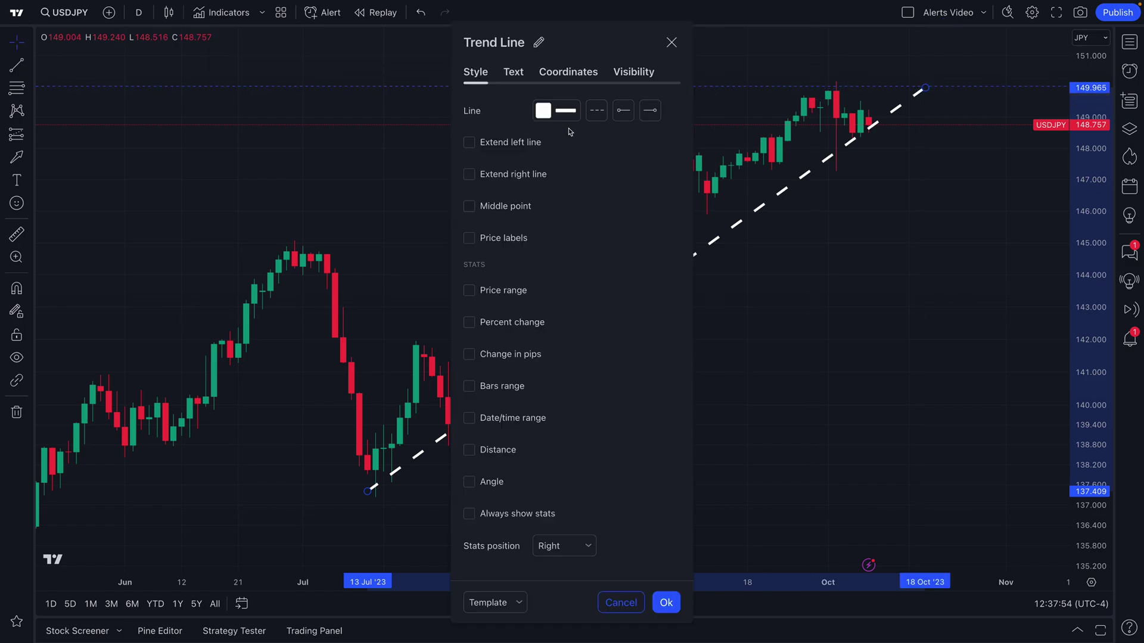
click(596, 111)
click(615, 136)
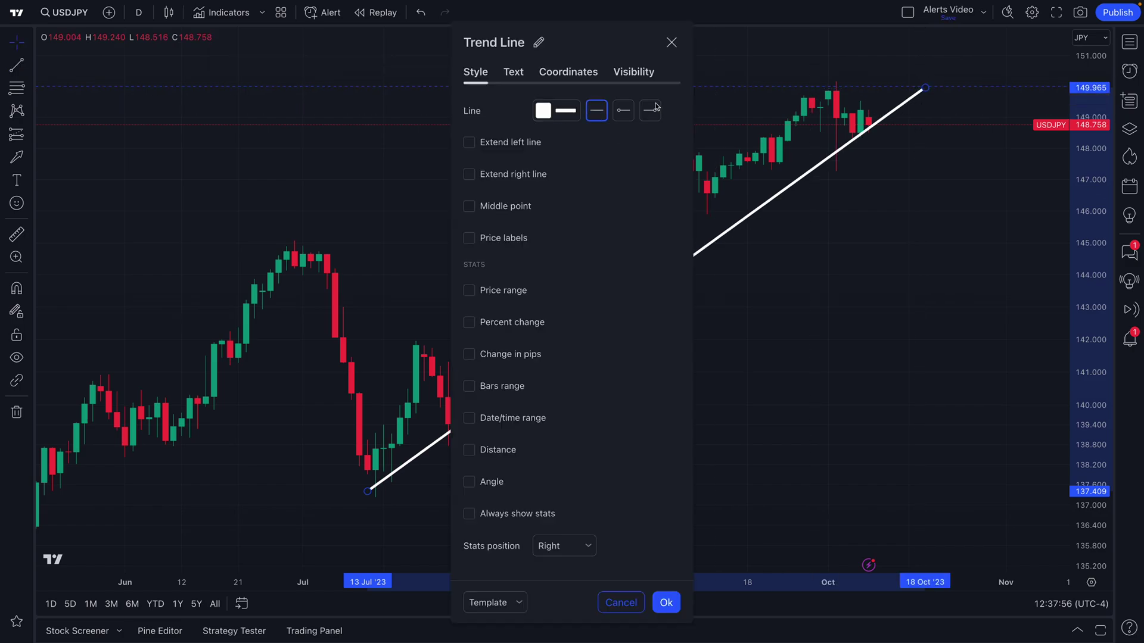
click(671, 42)
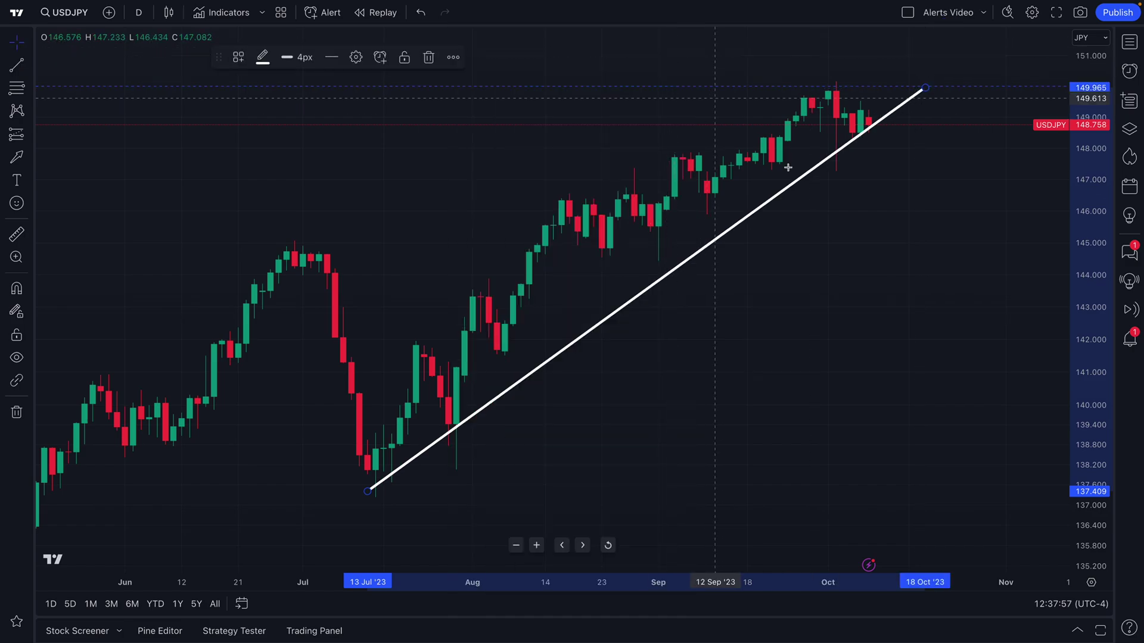
- Open an alert on the trend line and move its form left of the chart
right_click(878, 123)
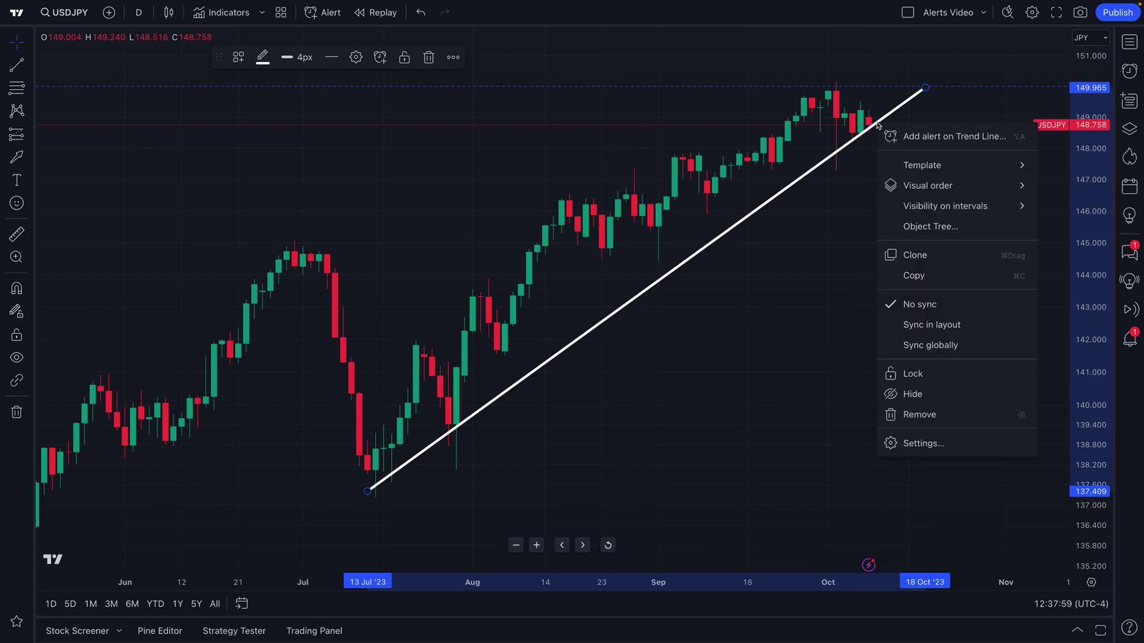
click(918, 136)
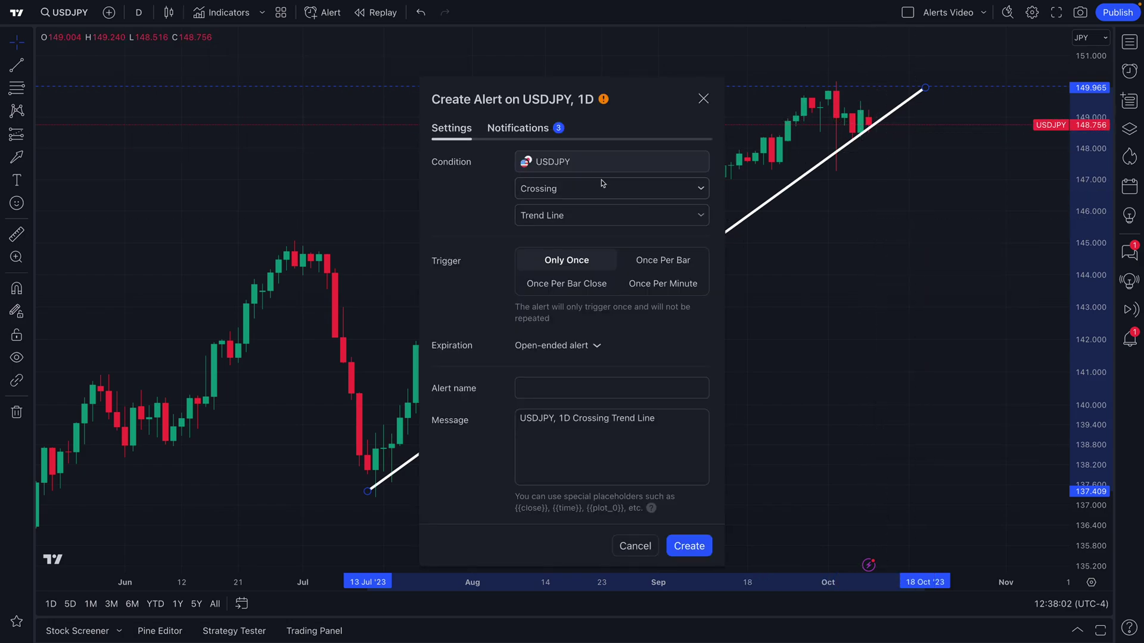
drag(642, 112, 358, 89)
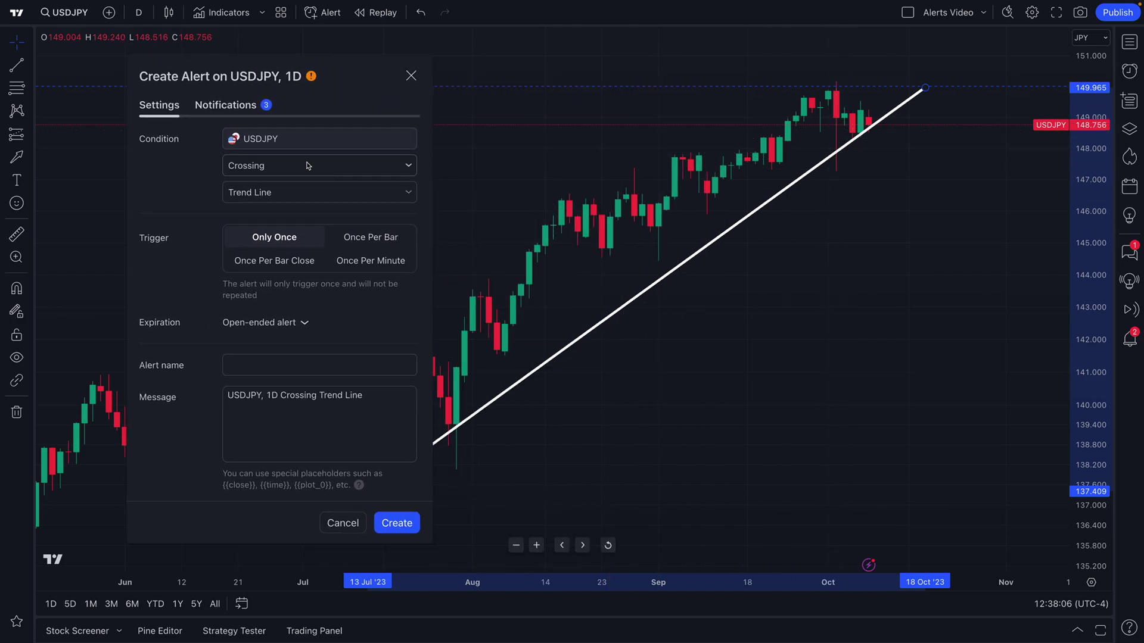
- Draw an arrow from the latest candles to below the trend line, then delete it
click(16, 159)
click(871, 124)
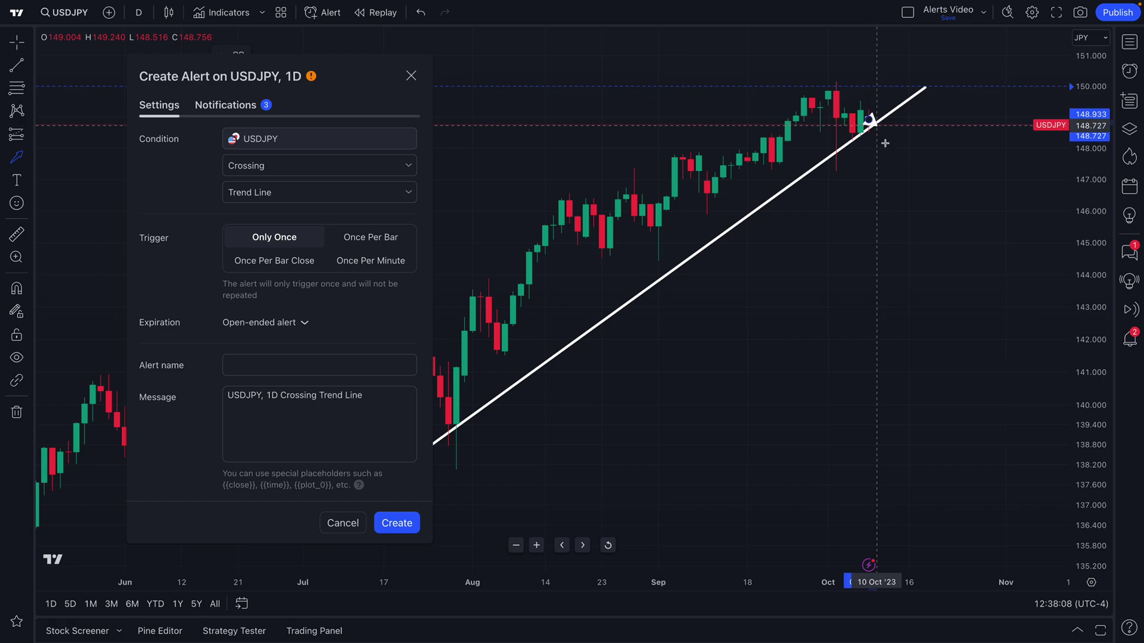
click(908, 173)
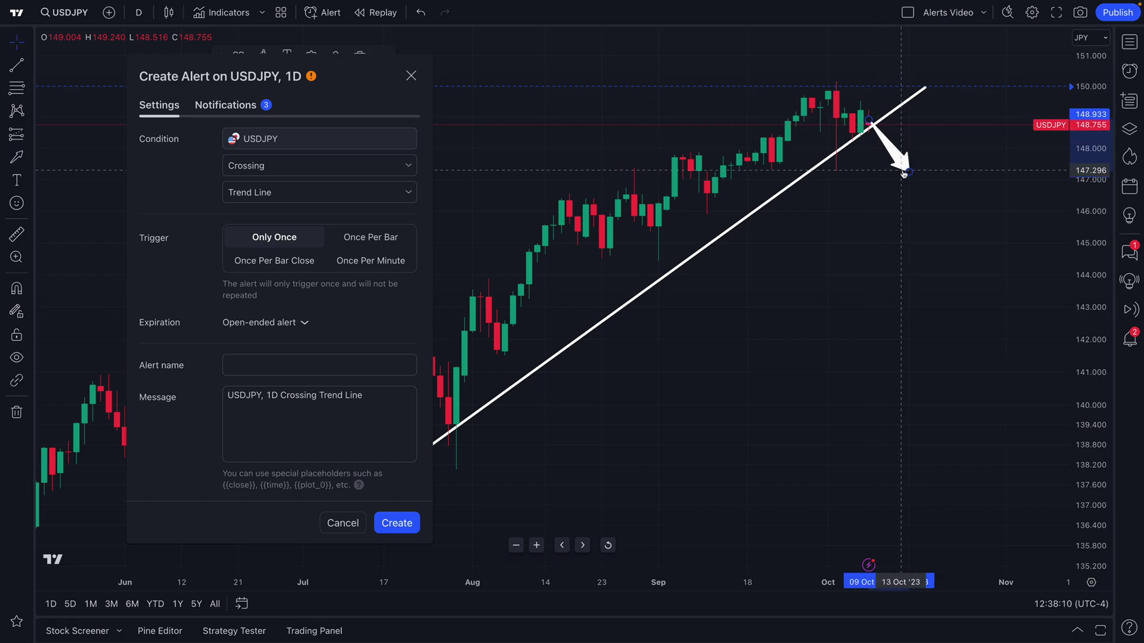
key(Delete)
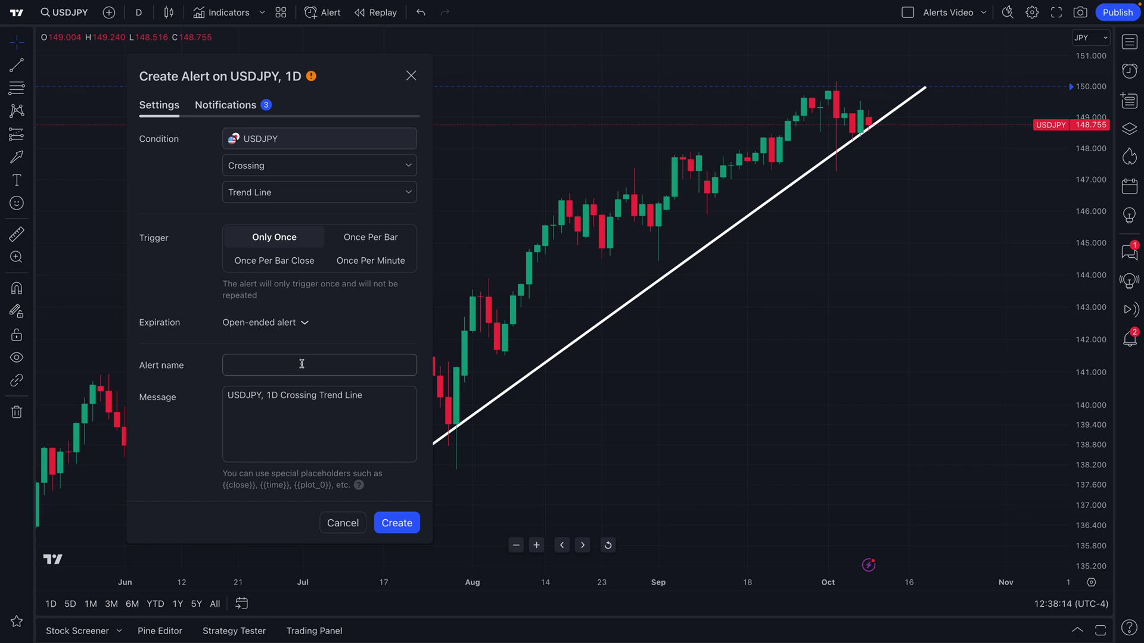
- Review the trend-line alert's Notifications tab, close the form, and open the Indicators list
click(212, 111)
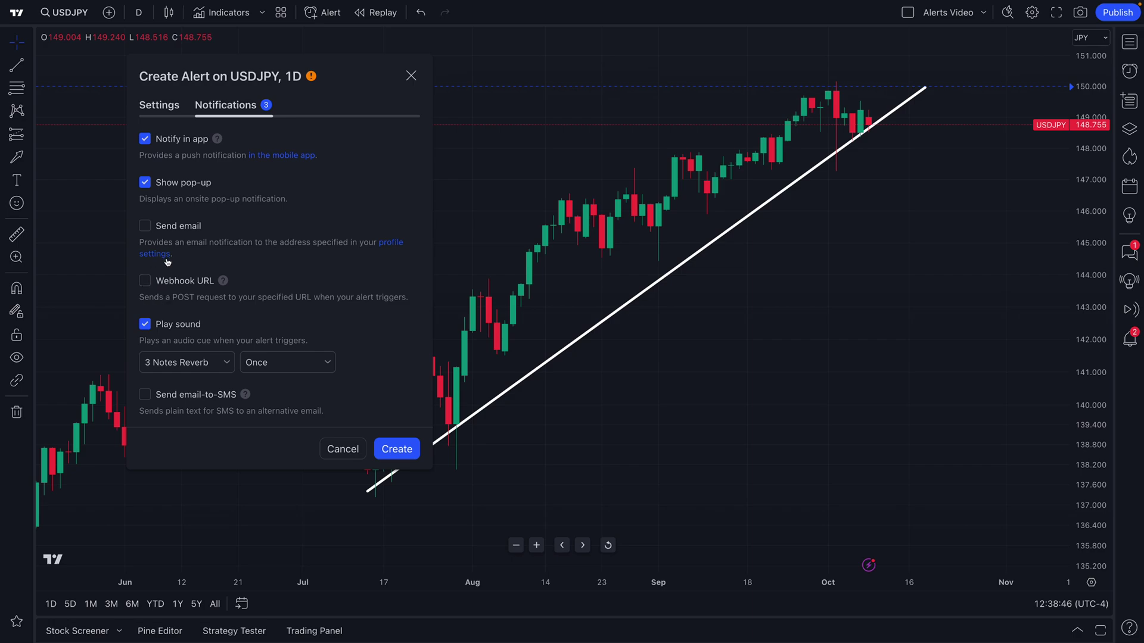
click(410, 76)
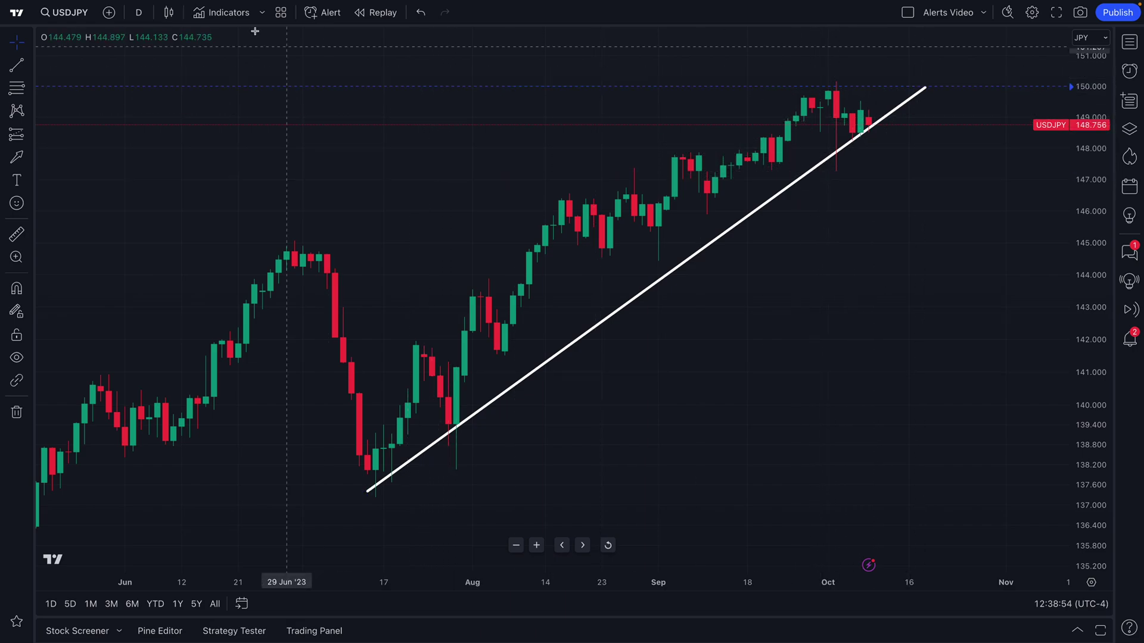
click(226, 13)
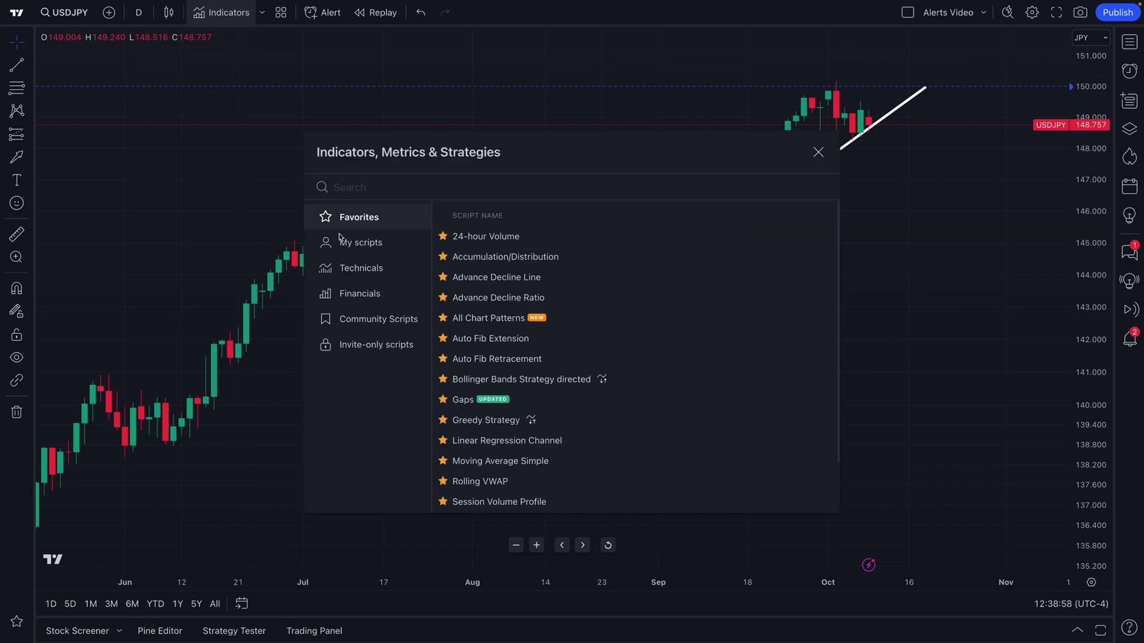
- Browse the Technicals indicator category and pick Rate Of Change for the USDJPY chart
click(361, 292)
click(362, 271)
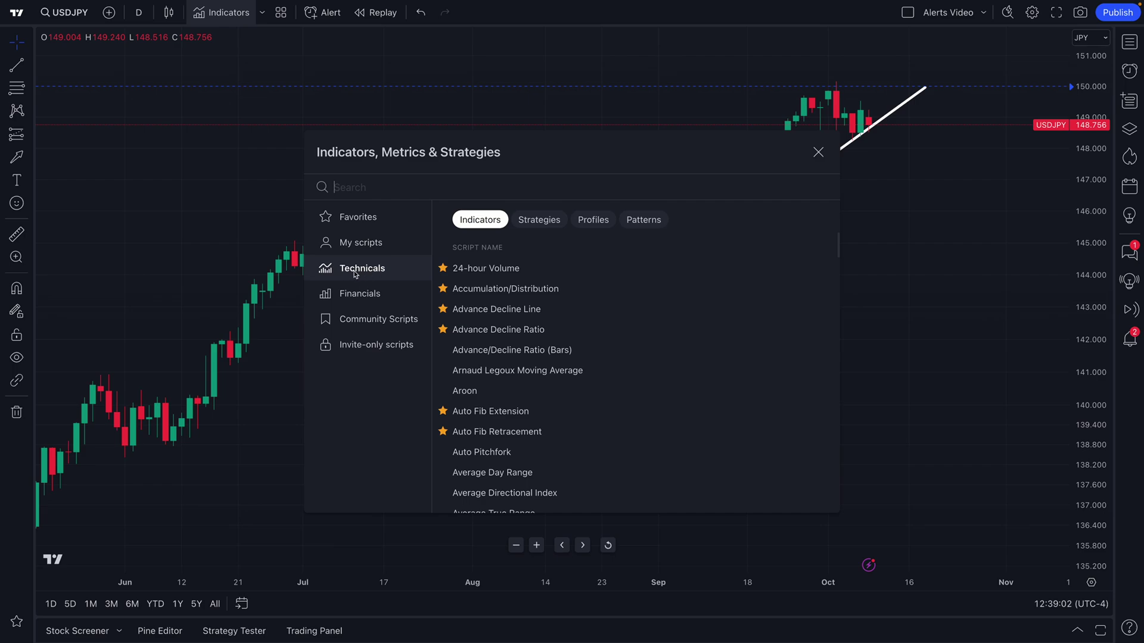
scroll(512, 386, down, 10)
scroll(520, 391, down, 6)
scroll(521, 391, down, 3)
scroll(522, 387, up, 1)
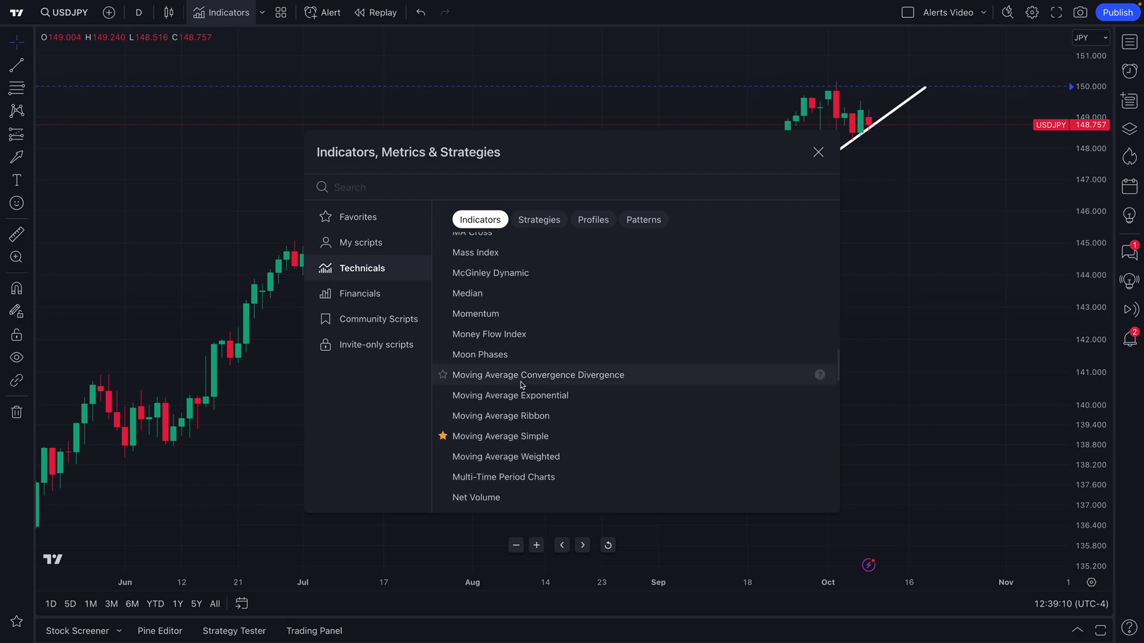
scroll(519, 381, down, 4)
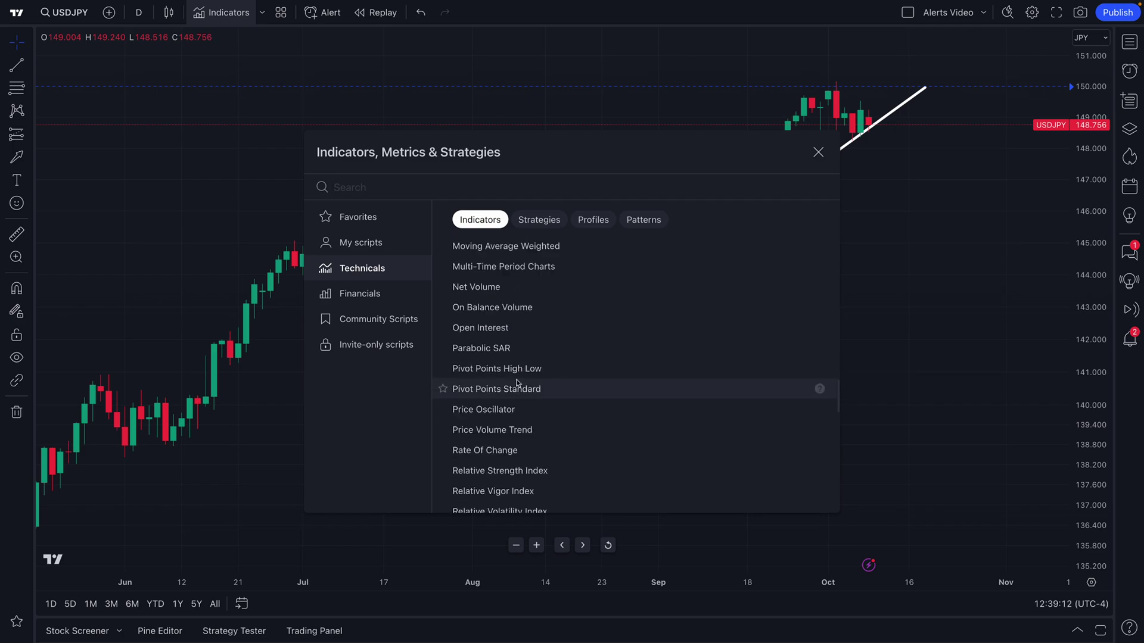
scroll(528, 459, down, 5)
scroll(526, 441, up, 1)
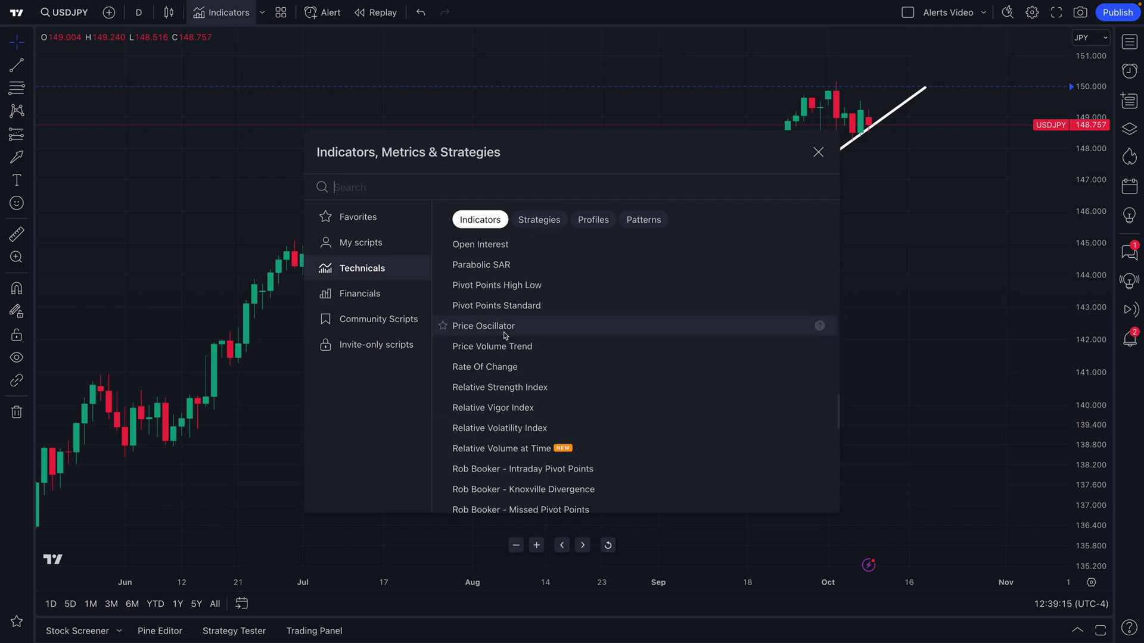
click(504, 368)
- Close the indicators list, open and dismiss an ROC alert, then remove the ROC pane
click(818, 152)
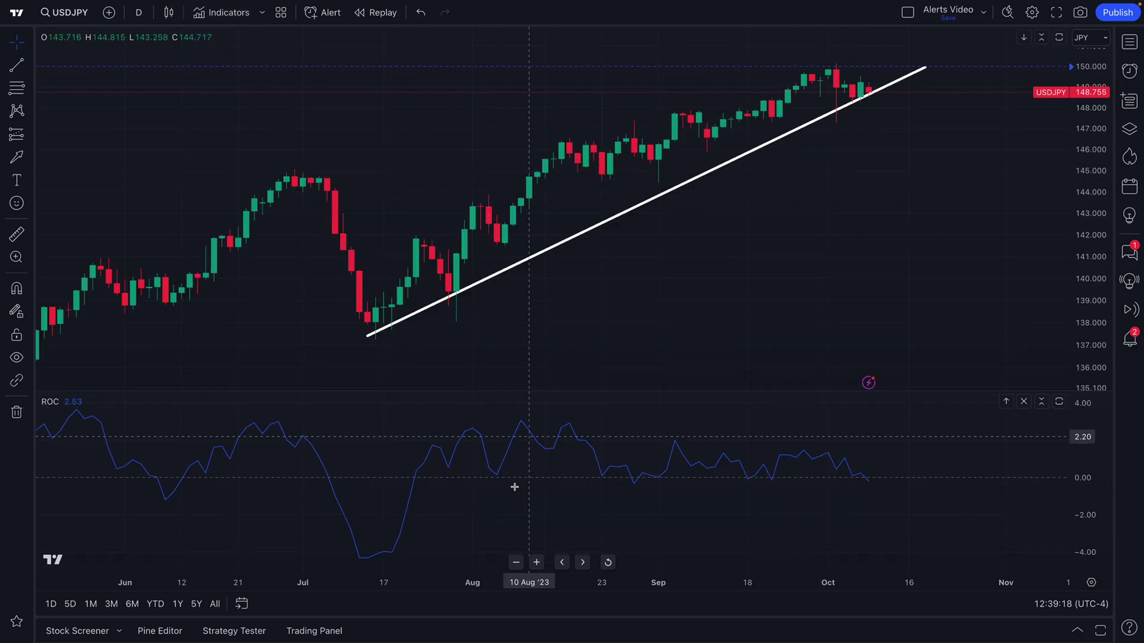
scroll(597, 450, down, 3)
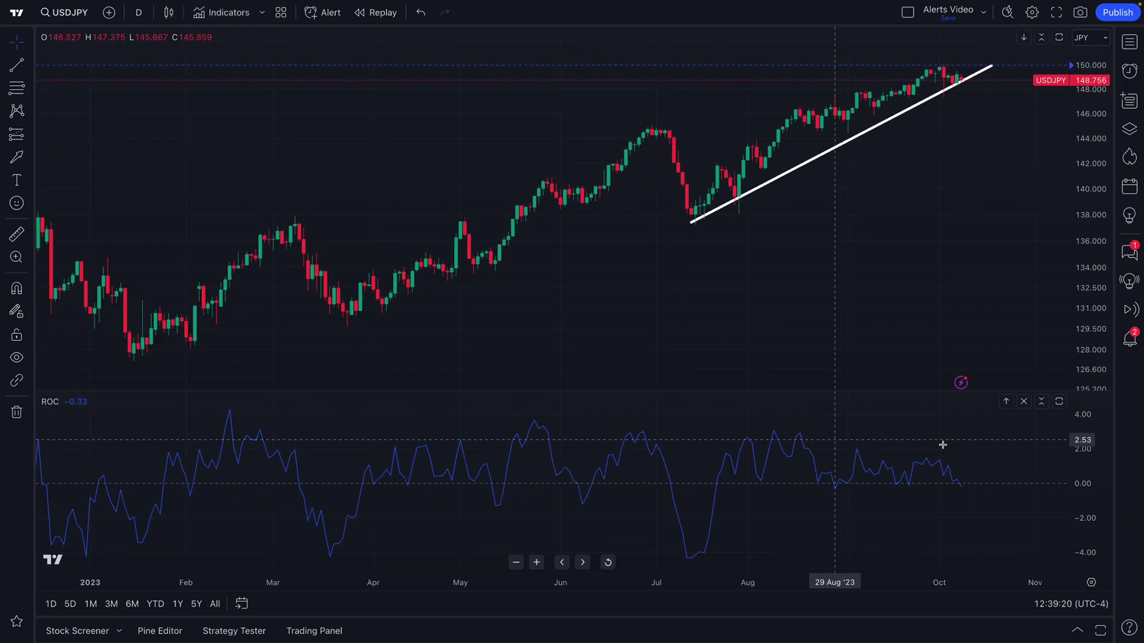
right_click(951, 479)
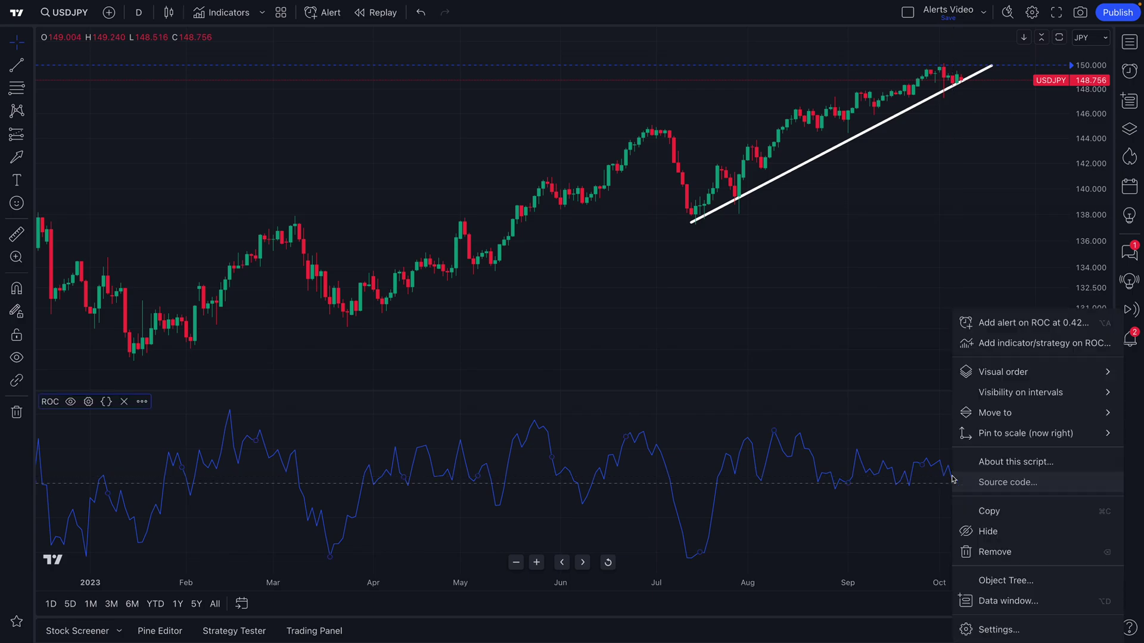
click(1023, 326)
drag(613, 107, 320, 107)
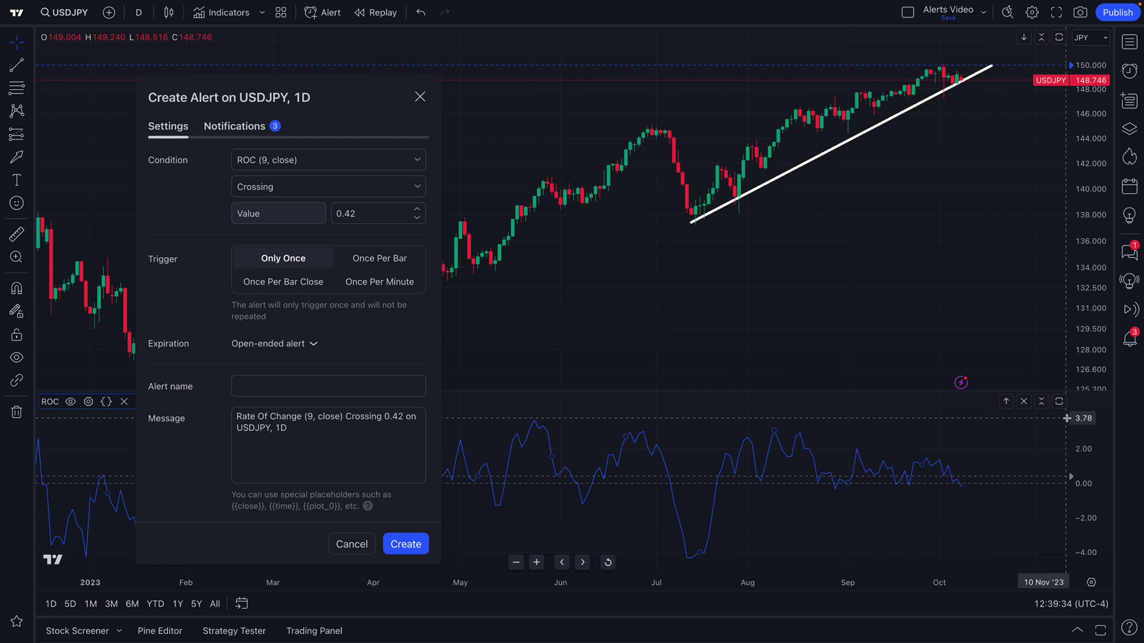
click(420, 96)
click(125, 403)
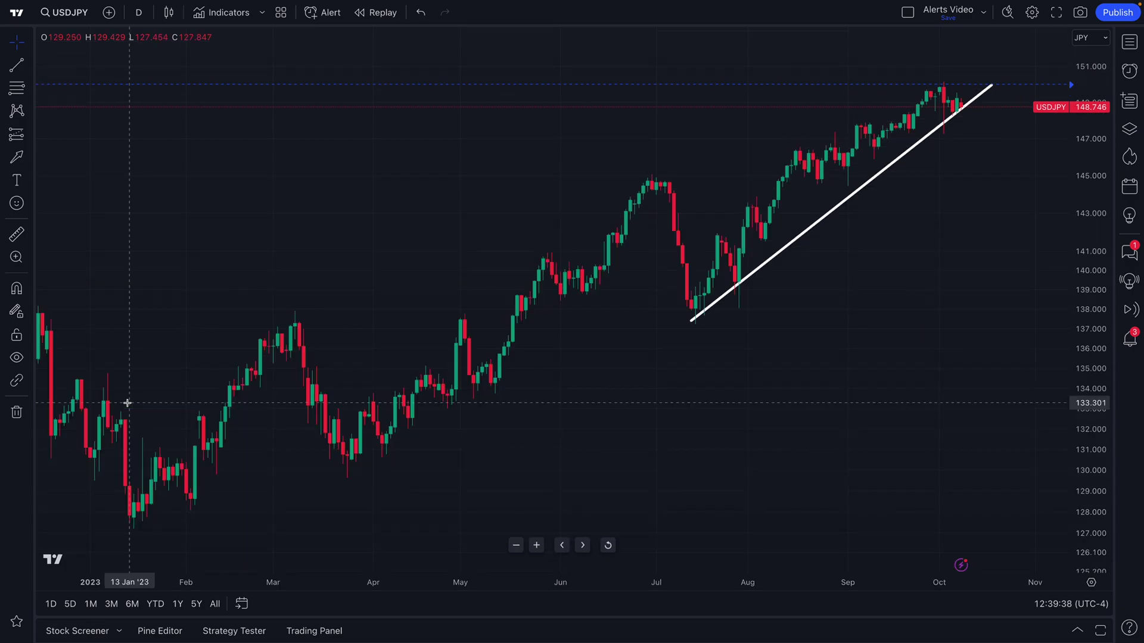
- Delete the trend line and remove the 150.000 'USDJPY Alert Test #1' alert
click(768, 265)
key(Delete)
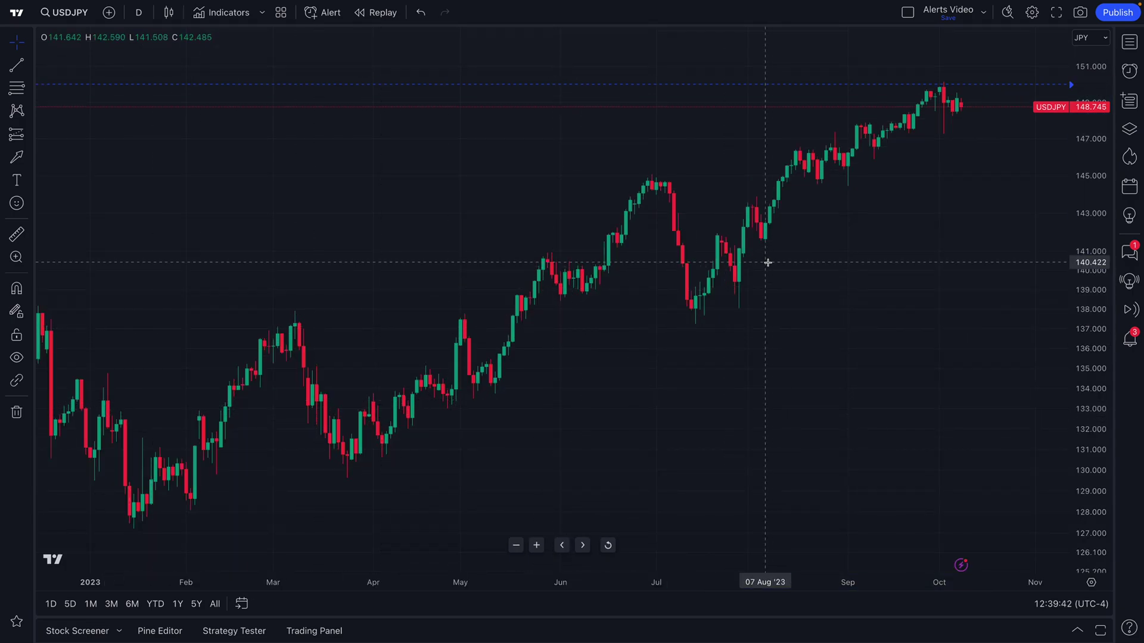
right_click(772, 87)
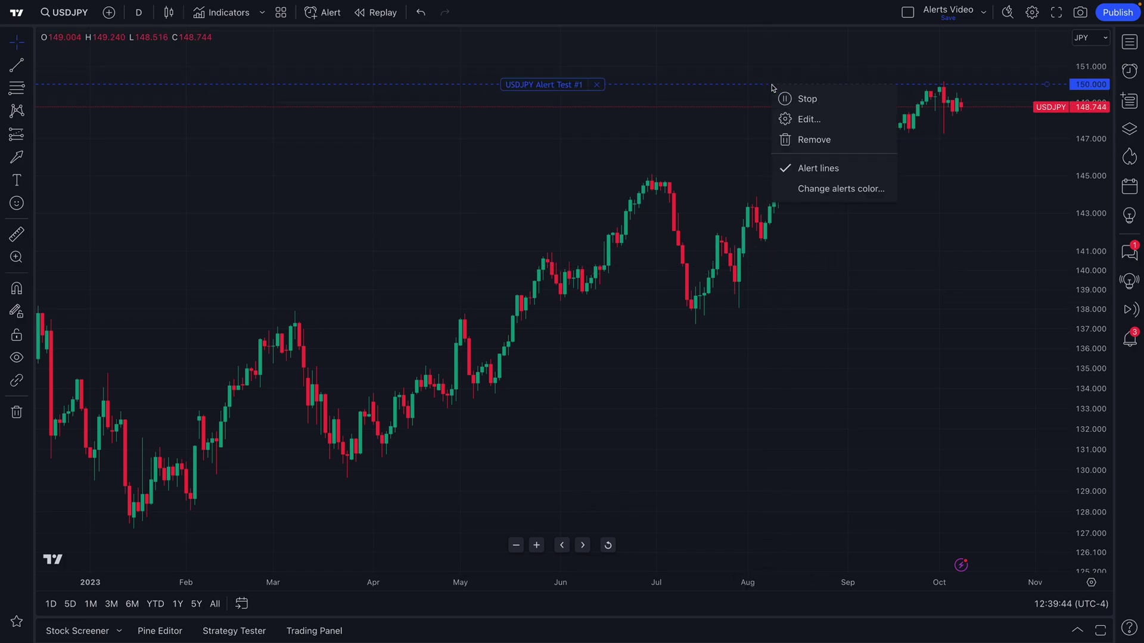
click(812, 140)
click(683, 359)
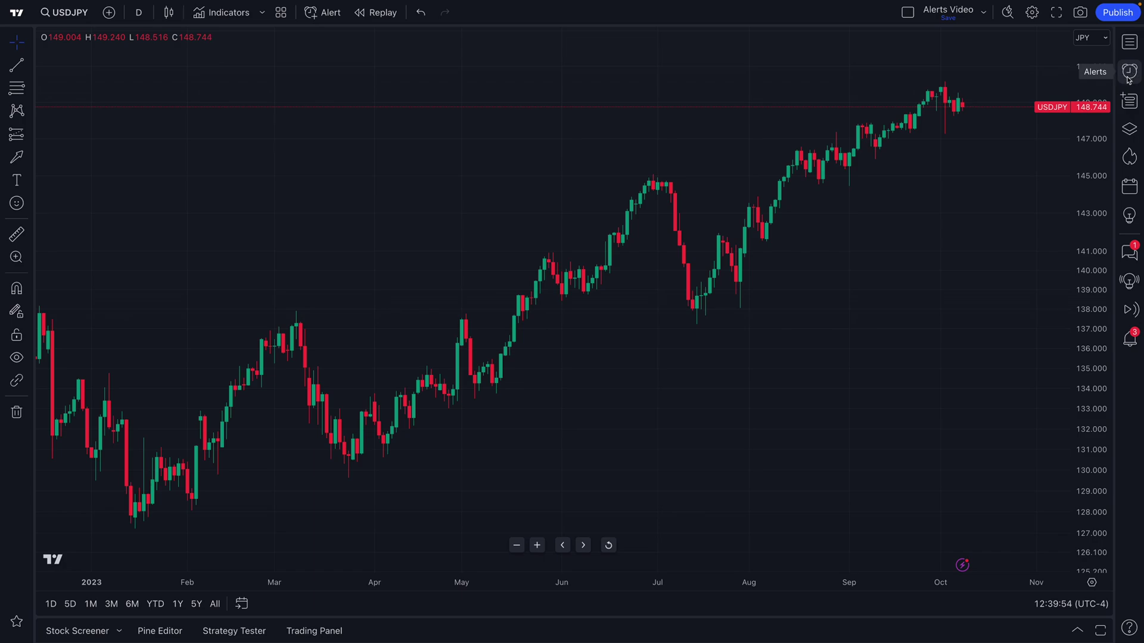
- Open the Alerts sidebar, scroll through the saved alerts, and check the sort options unchanged
click(1130, 74)
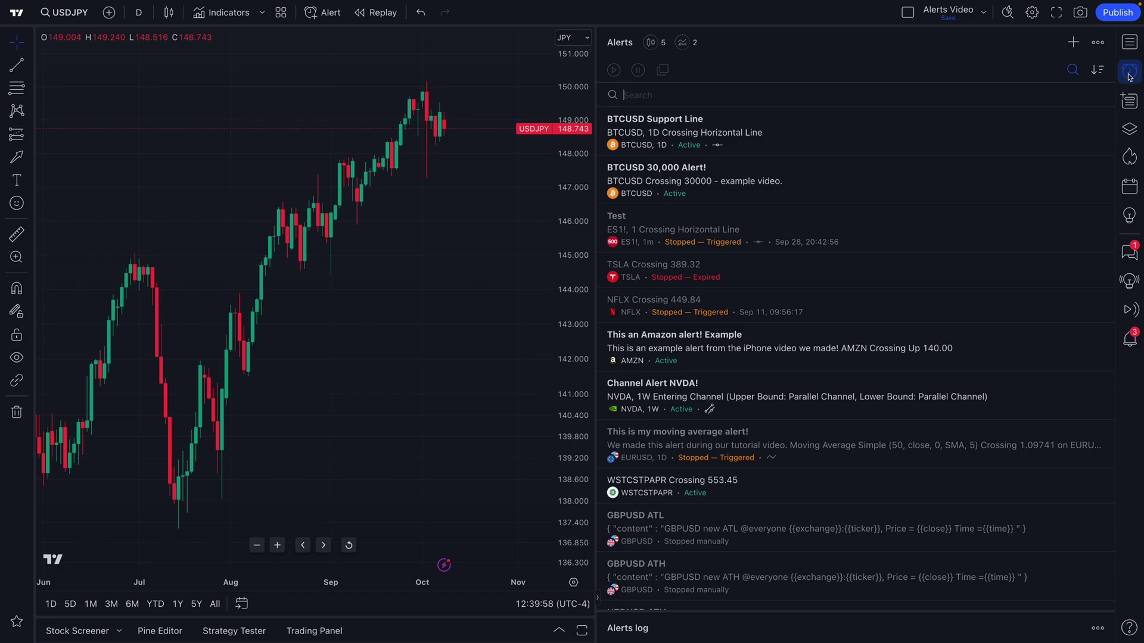
scroll(946, 288, down, 6)
scroll(946, 288, down, 10)
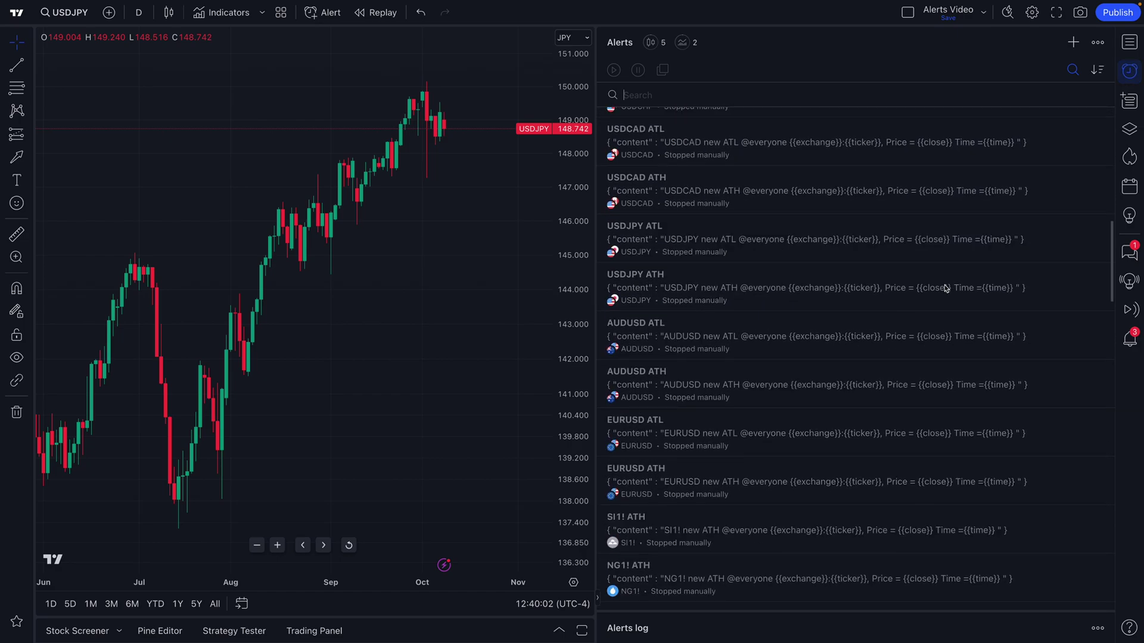
scroll(946, 288, down, 10)
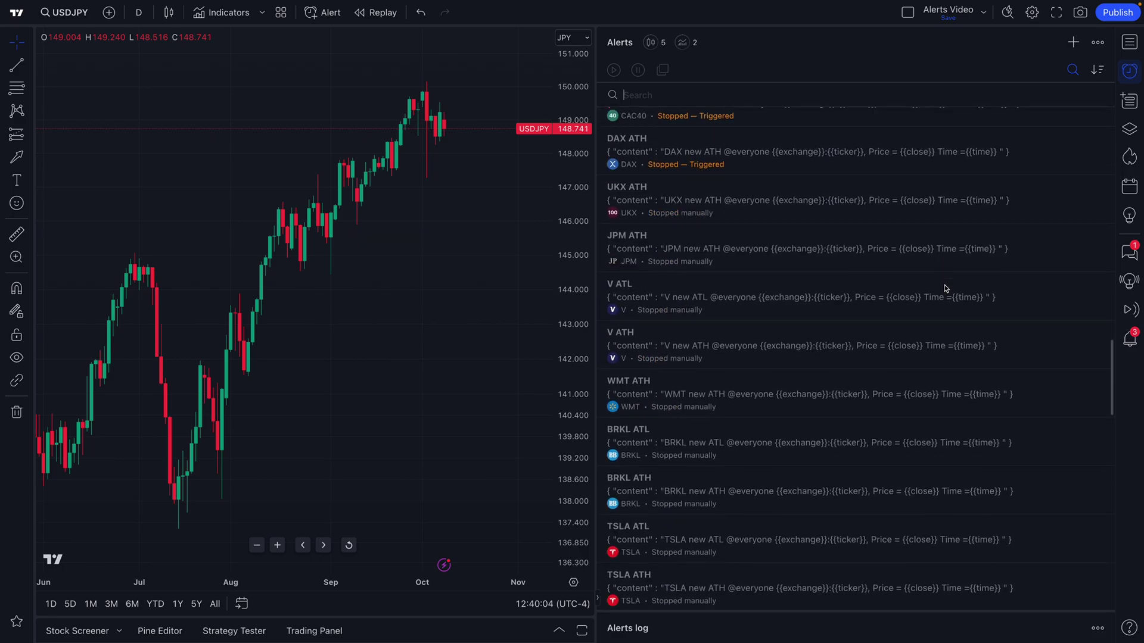
scroll(943, 291, down, 10)
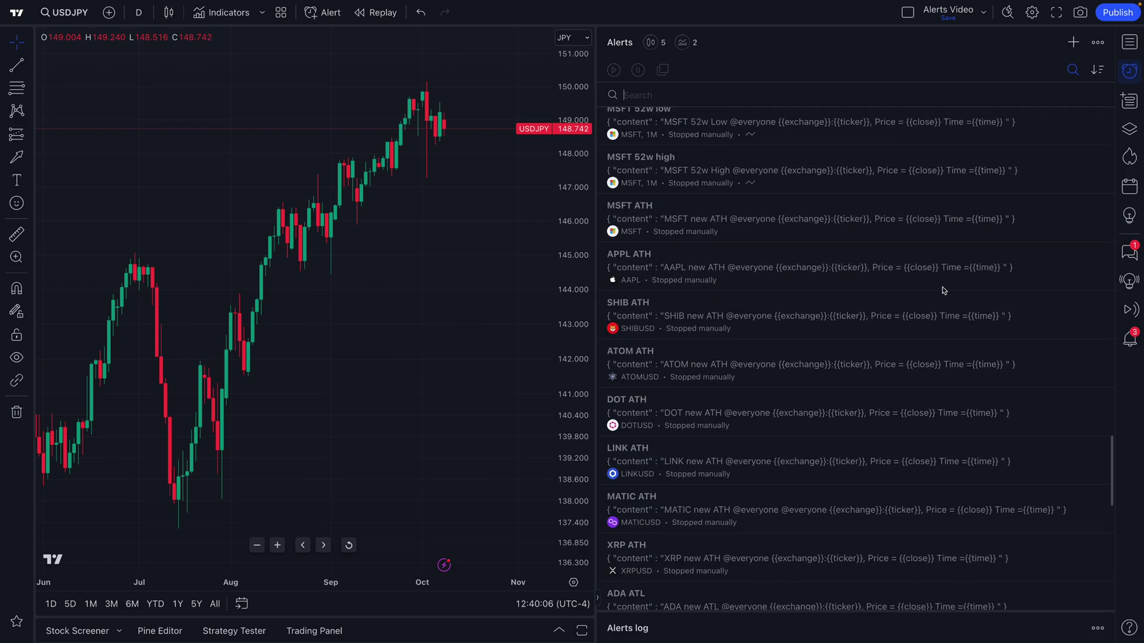
scroll(943, 290, down, 10)
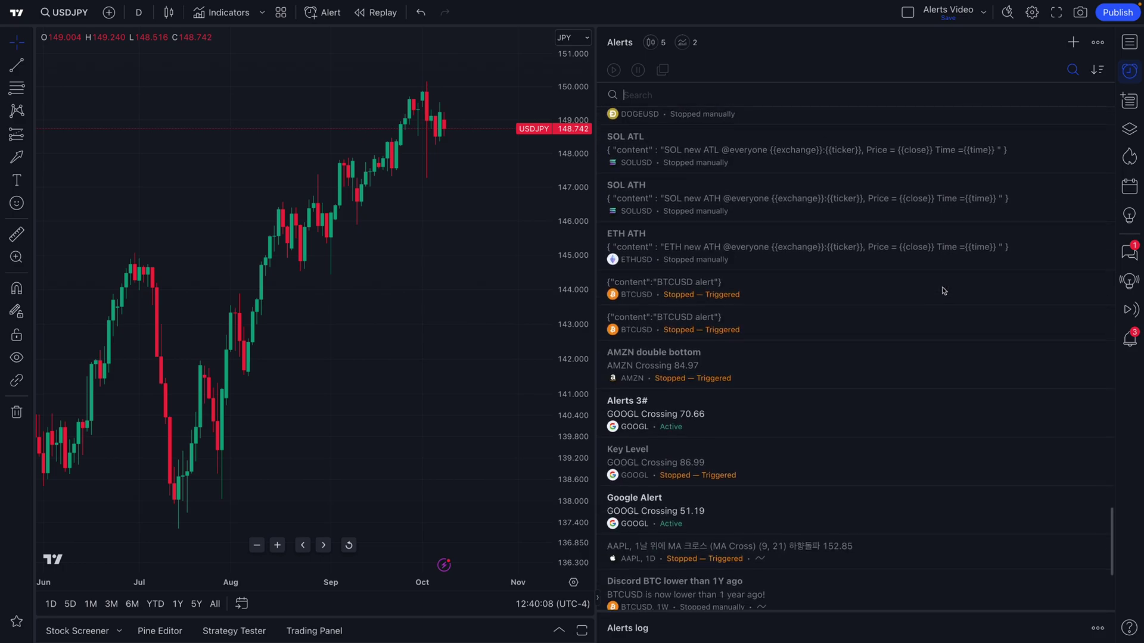
scroll(943, 290, up, 15)
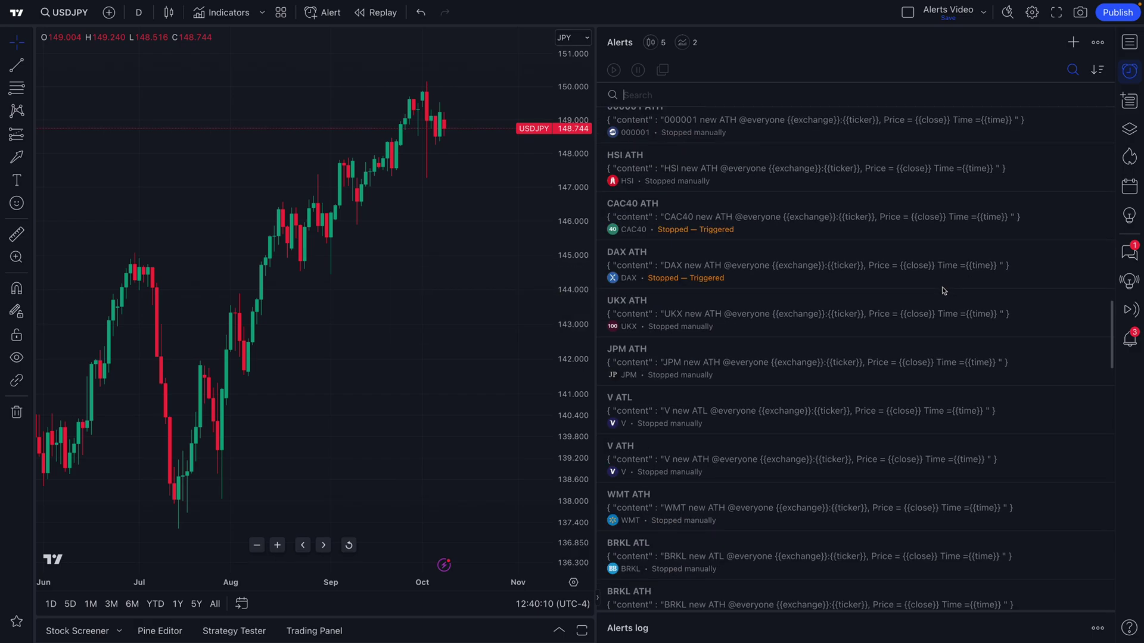
scroll(943, 290, up, 6)
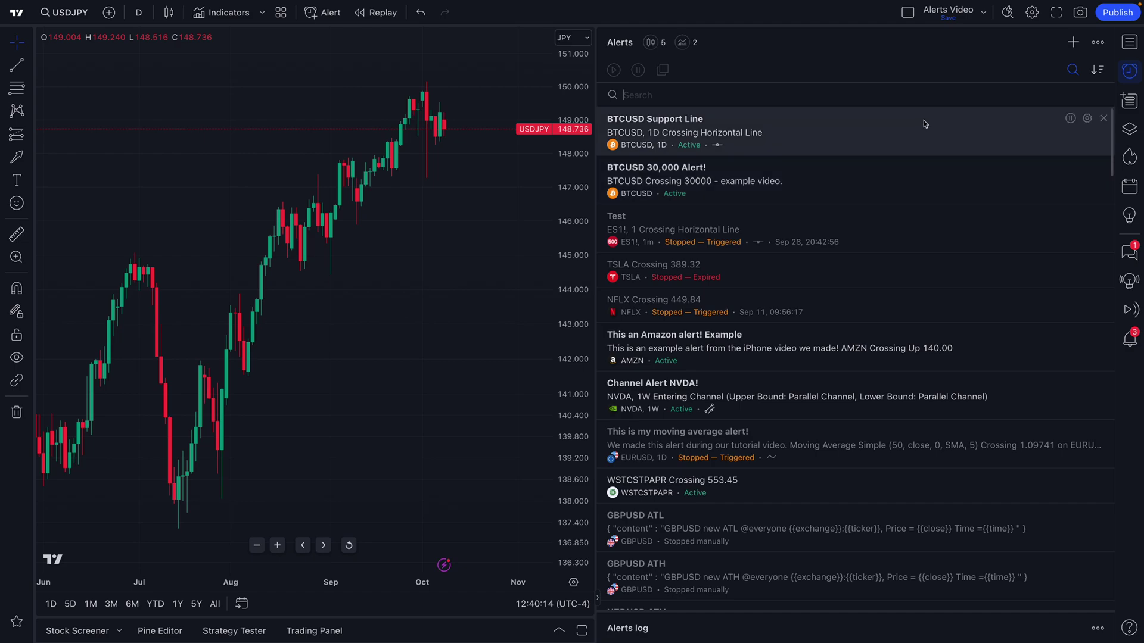
click(1098, 71)
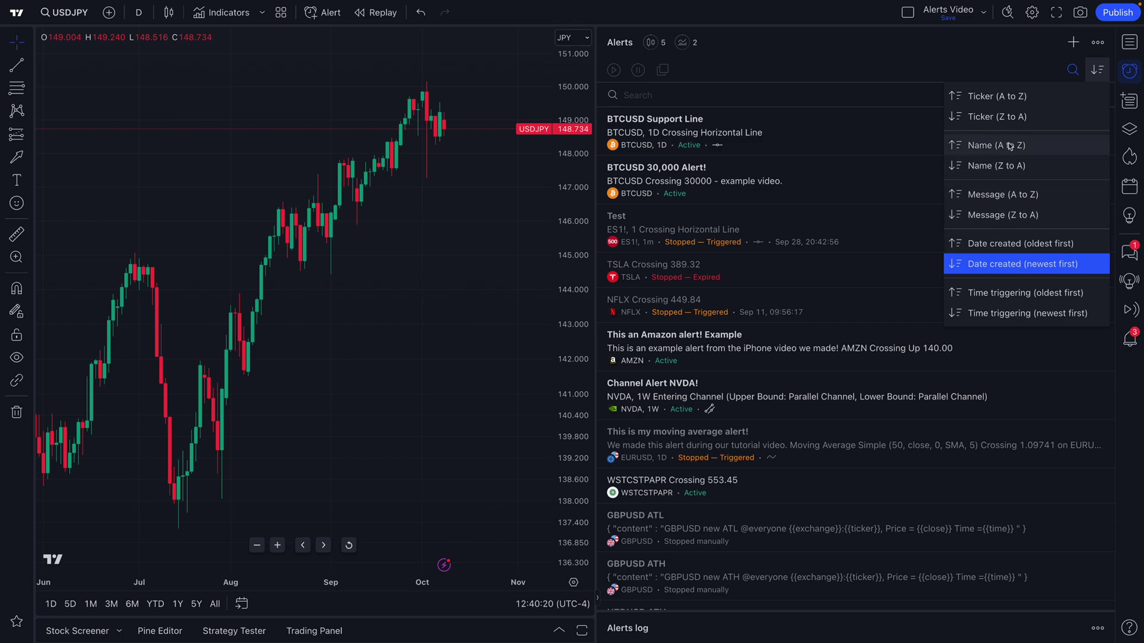
click(1097, 72)
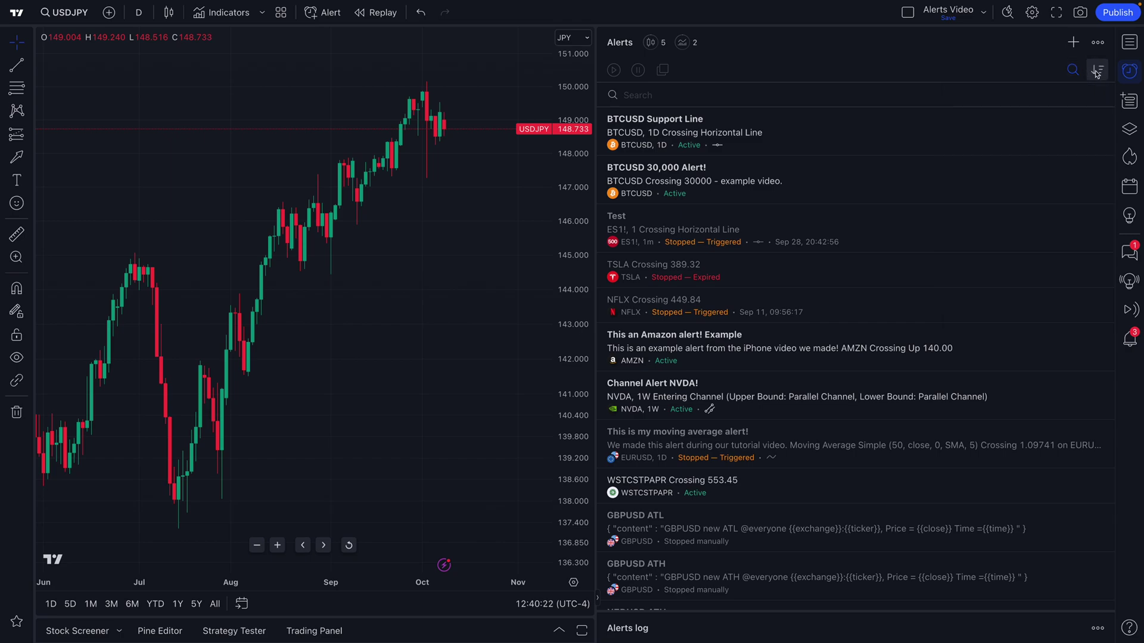
click(631, 95)
text(USDJPY)
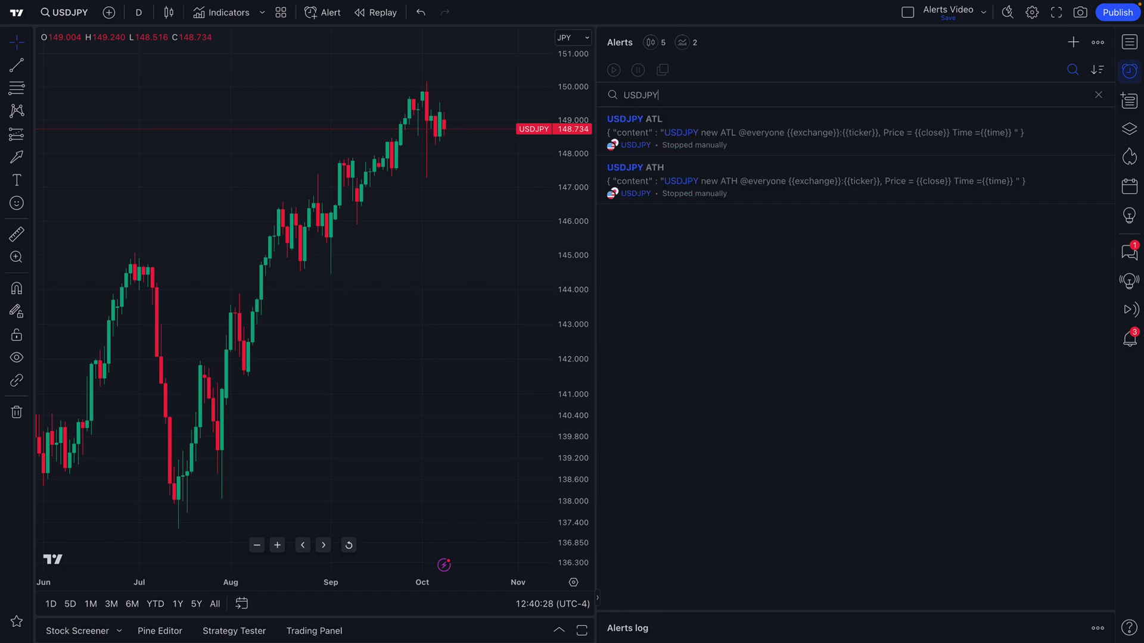
drag(668, 95, 624, 96)
click(1098, 95)
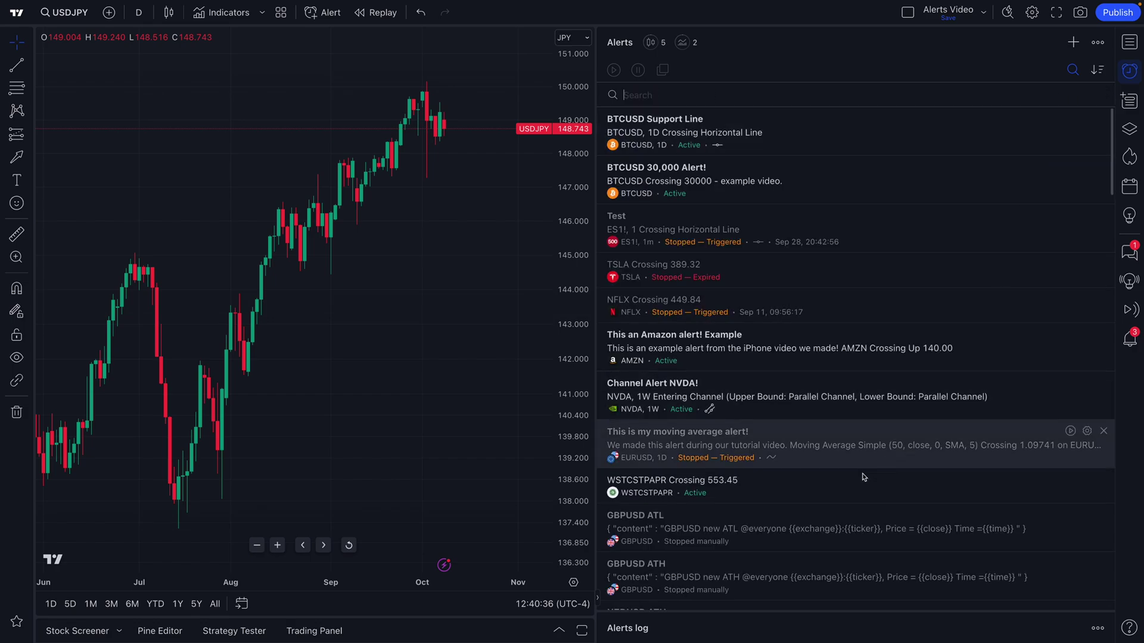
mouse_move(856, 613)
mouse_down()
mouse_move(847, 297)
mouse_move(863, 599)
mouse_up()
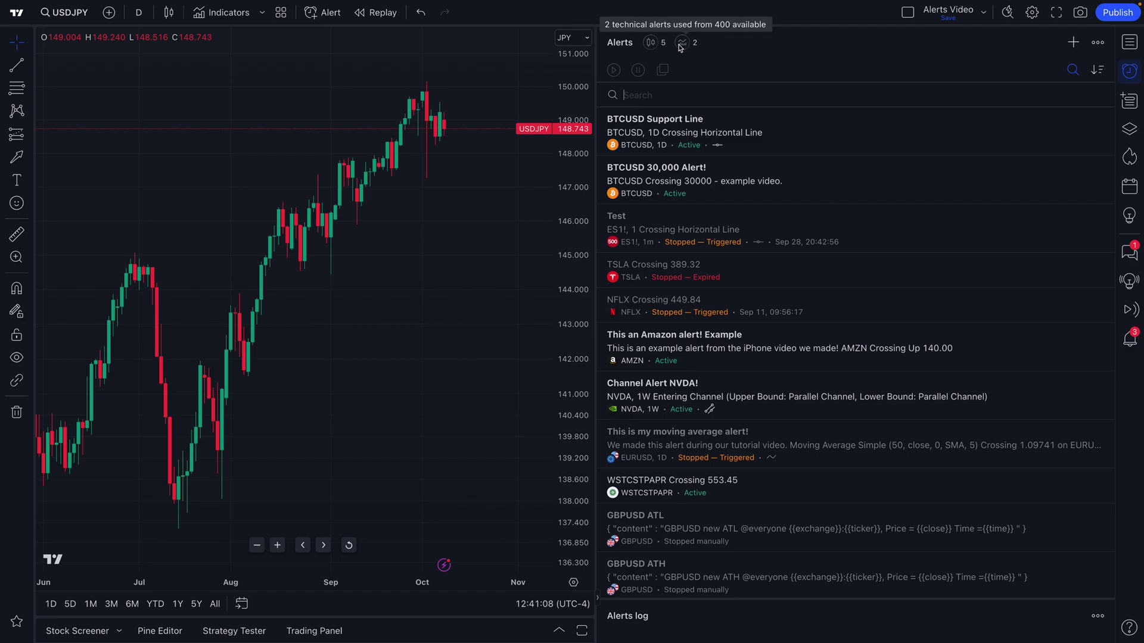
- Close the alerts list and zoom the USDJPY chart
click(1129, 71)
scroll(630, 191, up, 5)
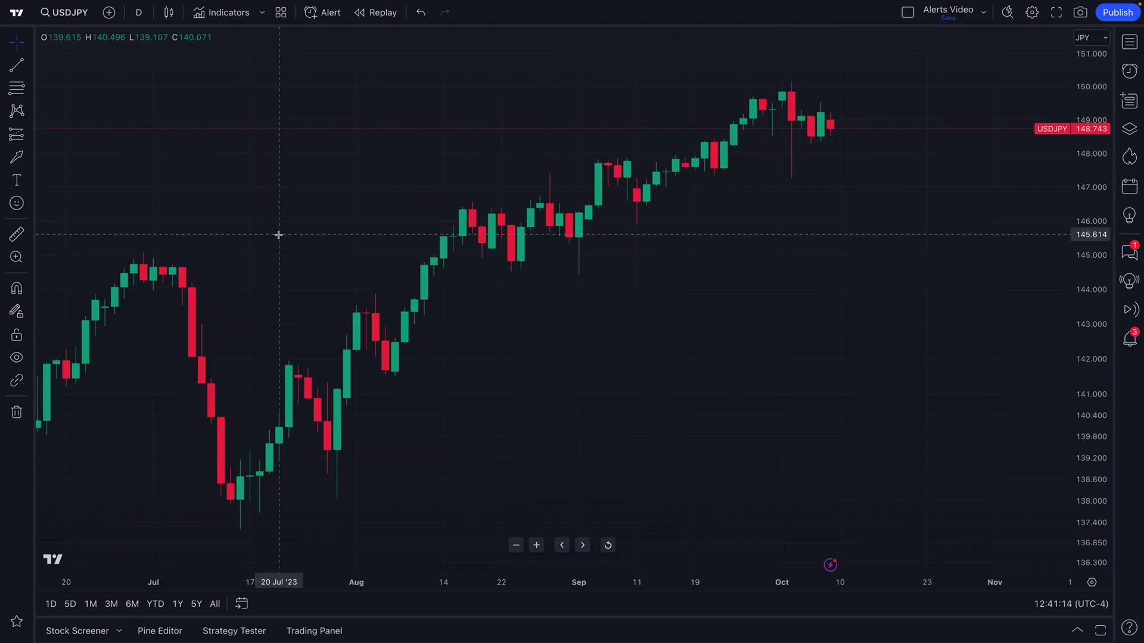
scroll(277, 237, up, 2)
scroll(539, 250, up, 3)
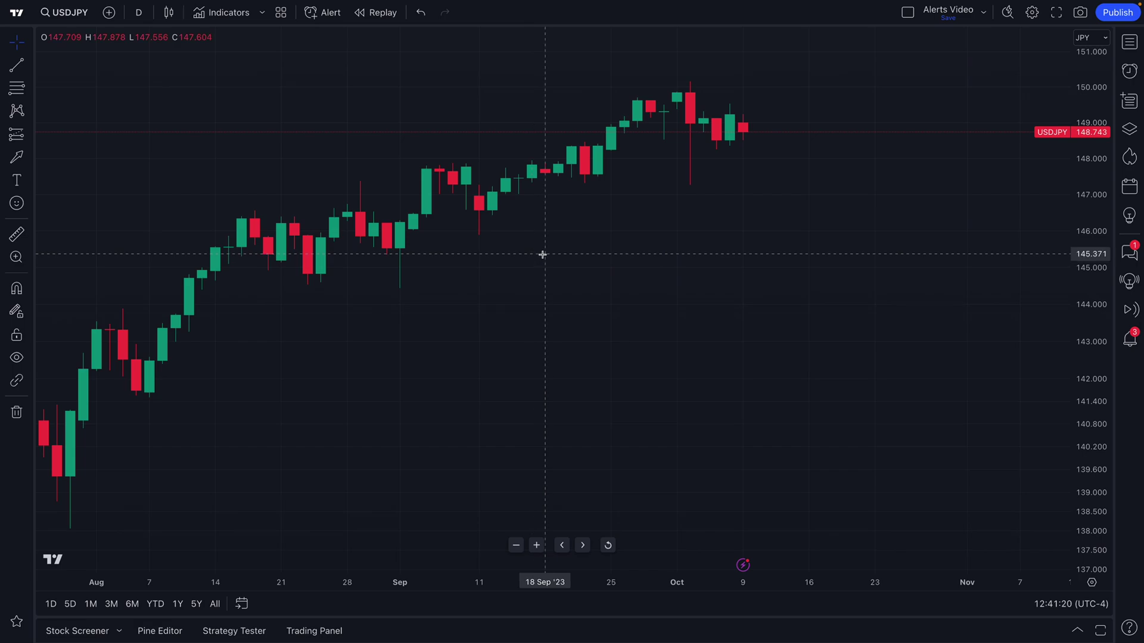
- Open a USDJPY alert crossing price 150.622 and move its form to the left
right_click(757, 69)
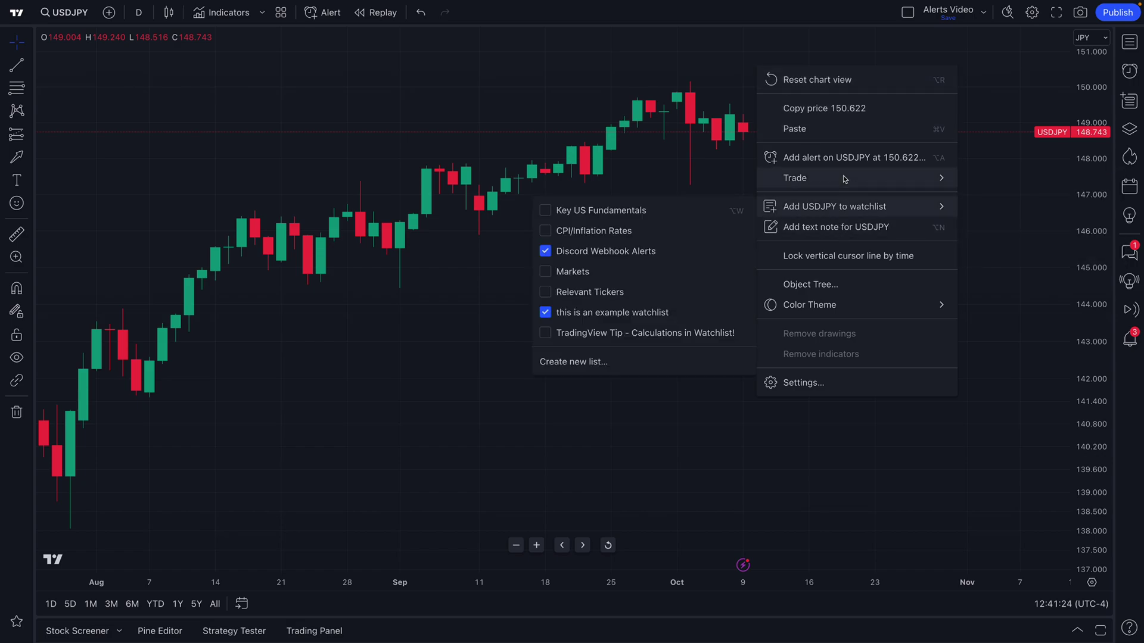
click(840, 158)
drag(633, 128, 347, 105)
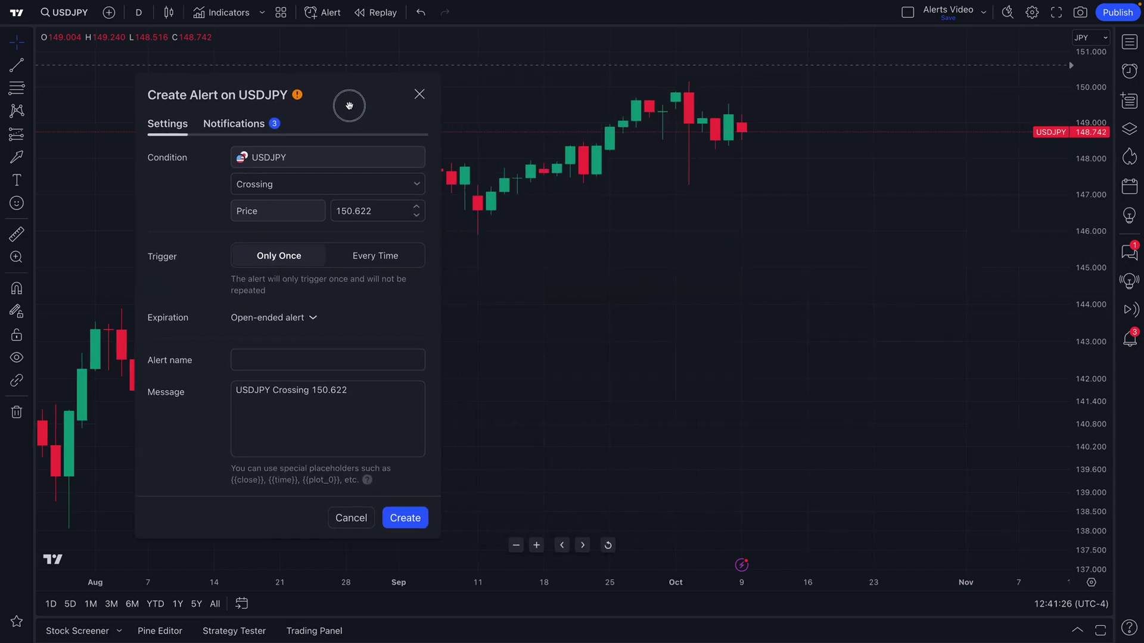